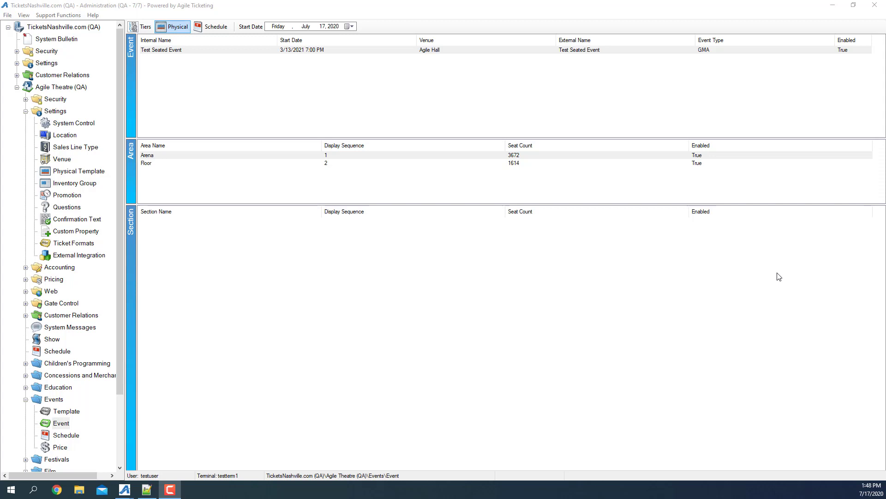
Review section 103's properties (20 seats per row, 18 rows, 1-row and 2-seat buffers) and cancel
{"action": "left_click", "coordinate": [157, 156]}
{"action": "right_click", "coordinate": [150, 245]}
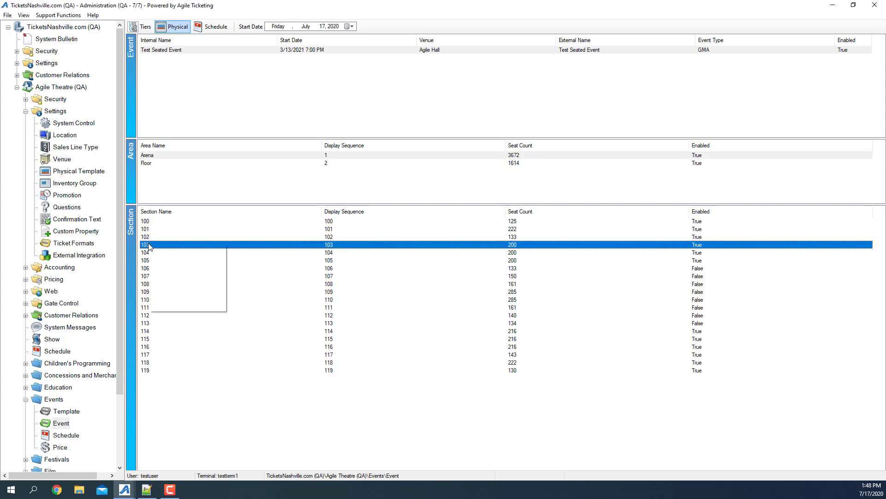
{"action": "left_click", "coordinate": [171, 256]}
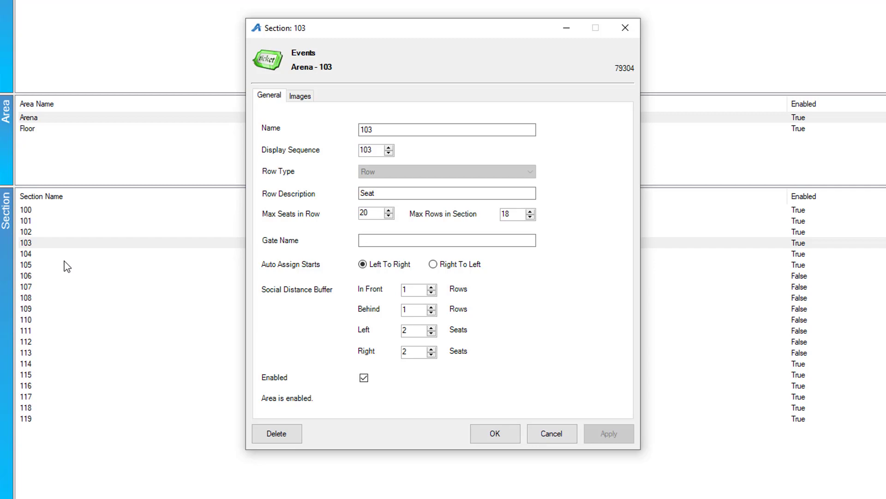
{"action": "left_click", "coordinate": [562, 436]}
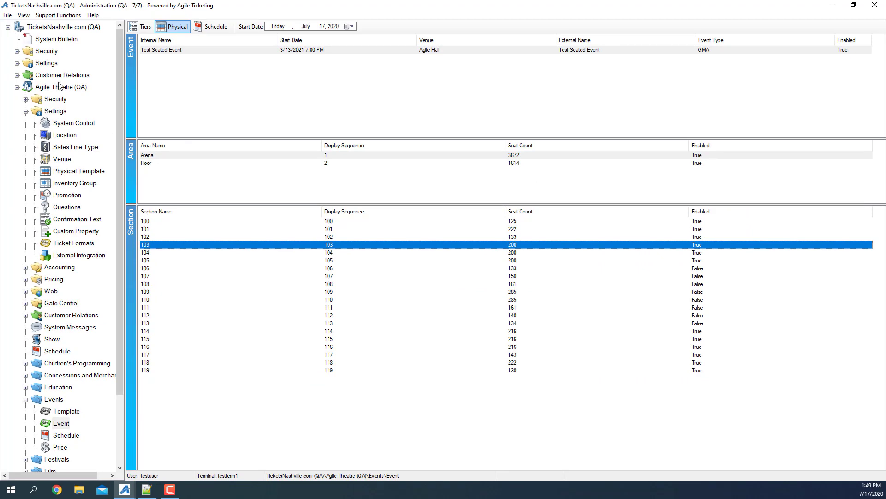
Mark the Buffer Hold inventory group (display character B) as a Social Distance Buffer and save
{"action": "left_click", "coordinate": [59, 112]}
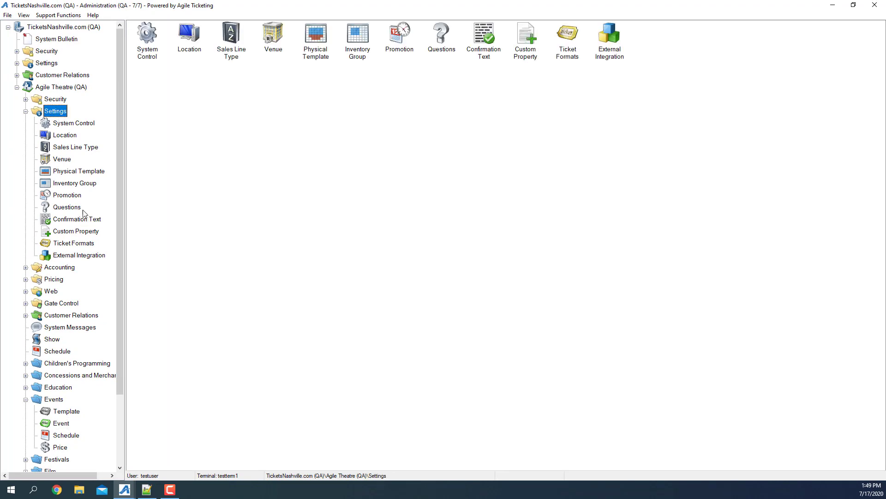
{"action": "left_click", "coordinate": [76, 183]}
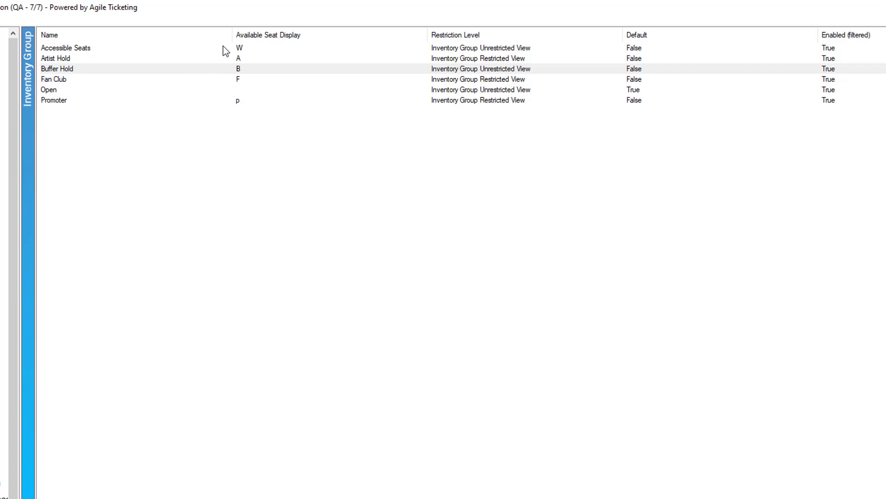
{"action": "right_click", "coordinate": [98, 72]}
{"action": "left_click", "coordinate": [118, 89]}
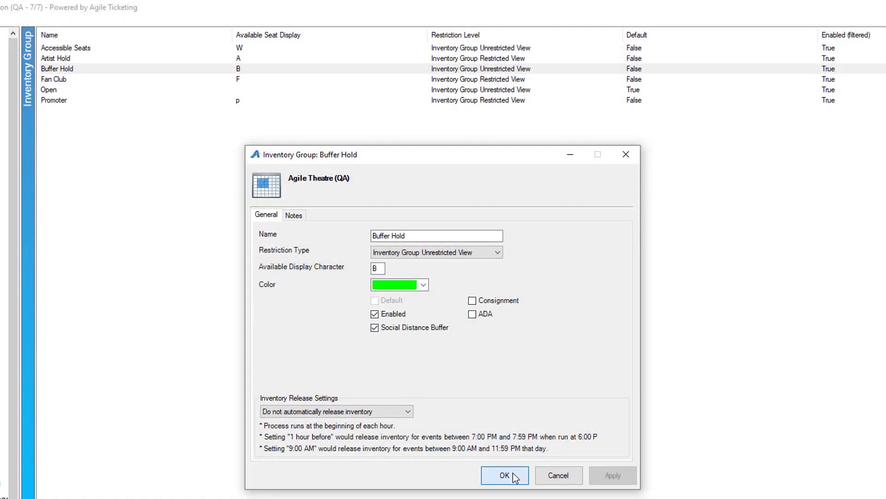
{"action": "left_click", "coordinate": [508, 475]}
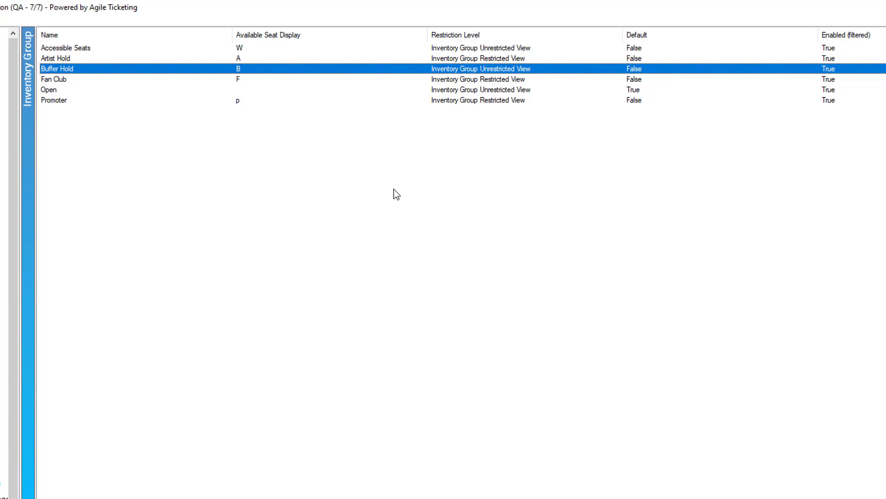
Confirm the Open inventory group has Social Distance Buffer switched off, closing it unchanged
{"action": "right_click", "coordinate": [74, 91]}
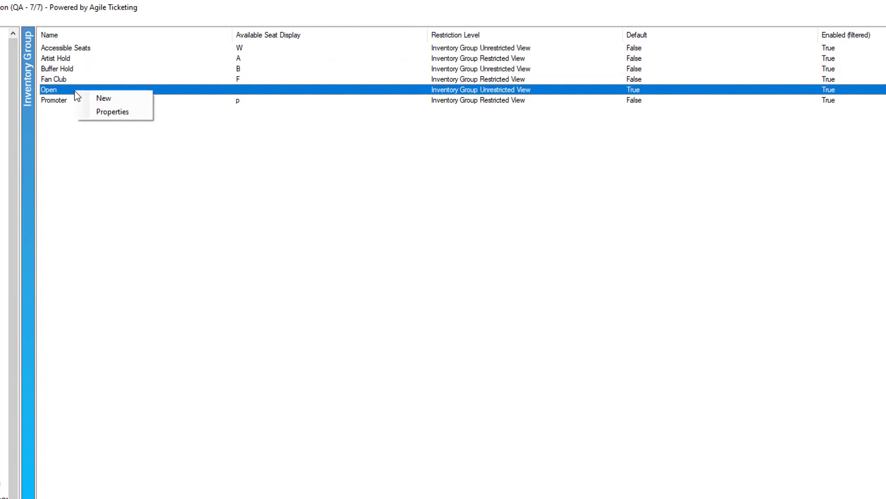
{"action": "left_click", "coordinate": [103, 113]}
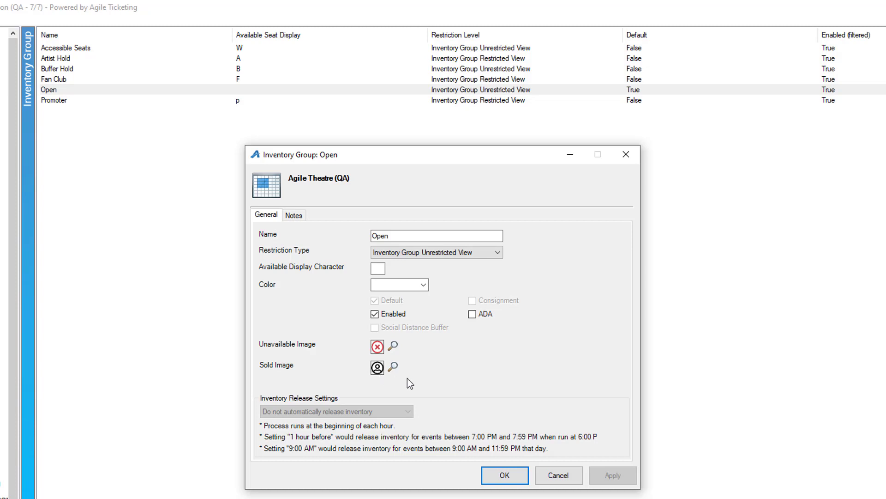
{"action": "left_click", "coordinate": [548, 478]}
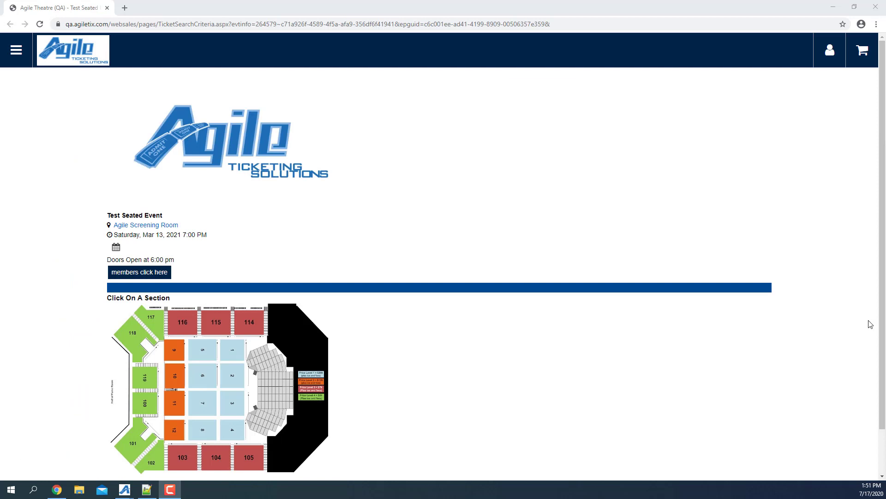
Add seats L9, L10 and L11 of section 103 to the cart: 3 tickets at $35.00
{"action": "scroll", "coordinate": [509, 322], "scroll_direction": "down", "scroll_amount": 1}
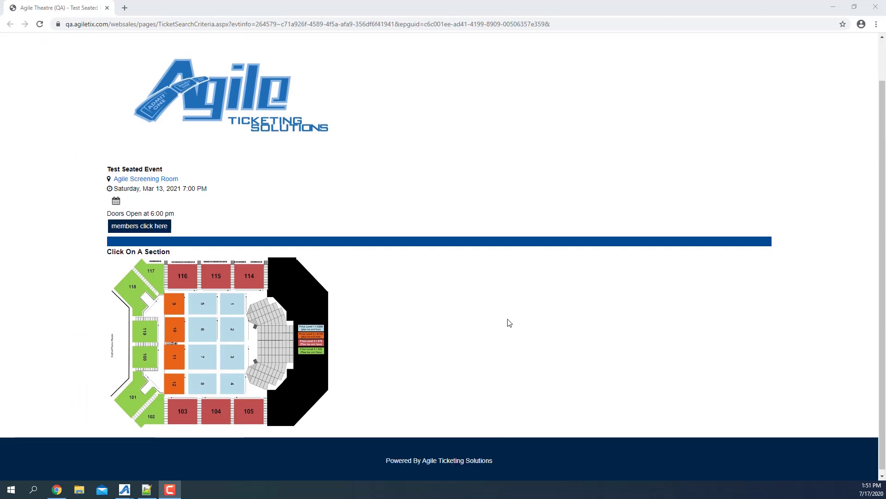
{"action": "left_click", "coordinate": [182, 416]}
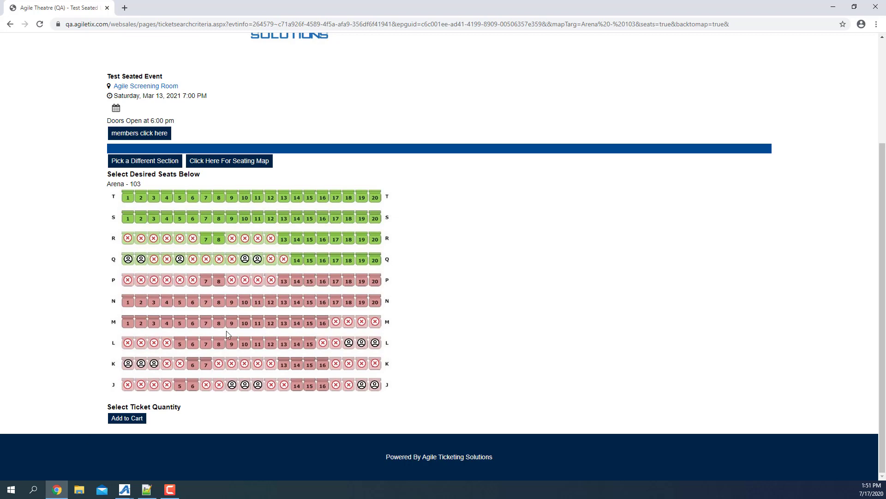
{"action": "left_click", "coordinate": [232, 343]}
{"action": "left_click", "coordinate": [245, 343]}
{"action": "left_click", "coordinate": [257, 343]}
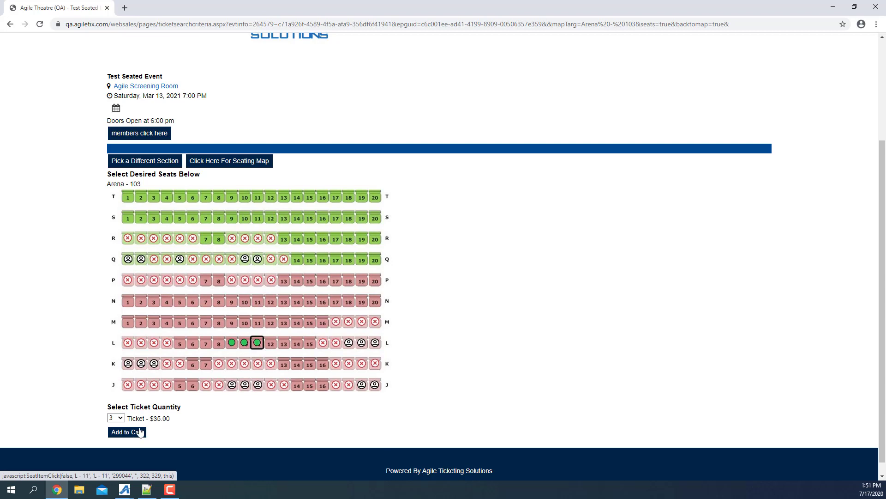
{"action": "left_click", "coordinate": [140, 432]}
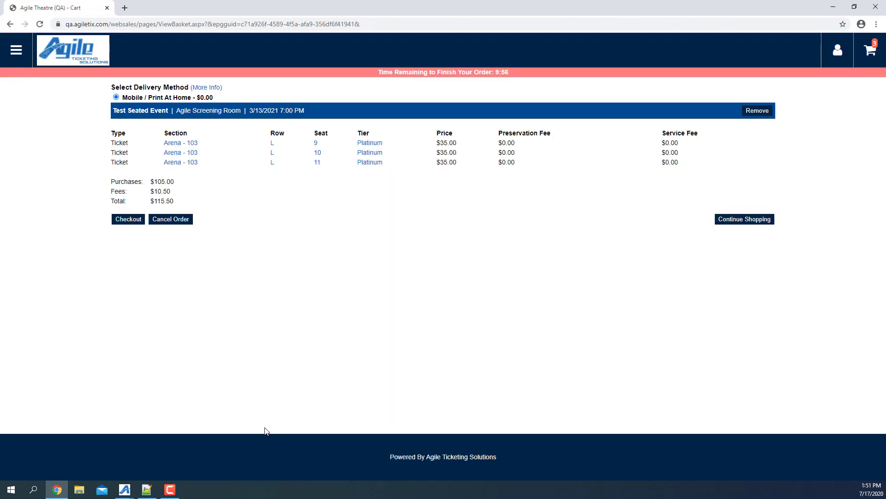
Recheck the section 103 seat map, then check out the cart and decline the donation offer
{"action": "left_click", "coordinate": [10, 24]}
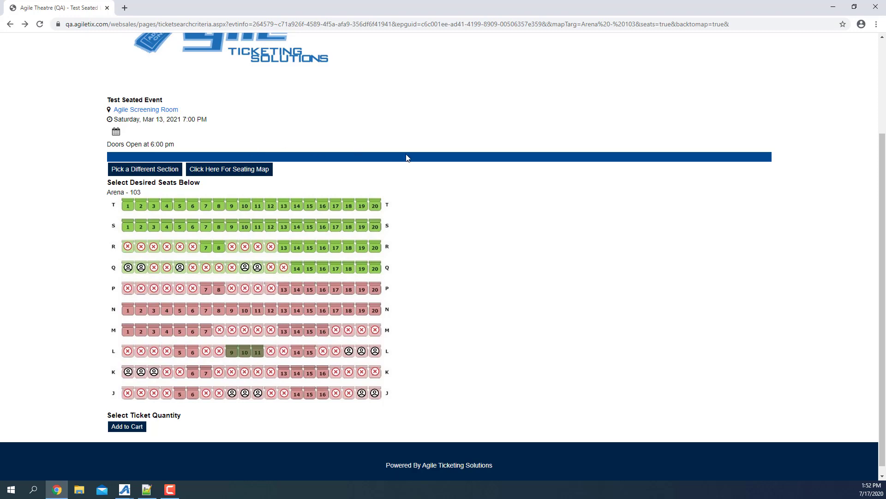
{"action": "scroll", "coordinate": [563, 217], "scroll_direction": "up", "scroll_amount": 3}
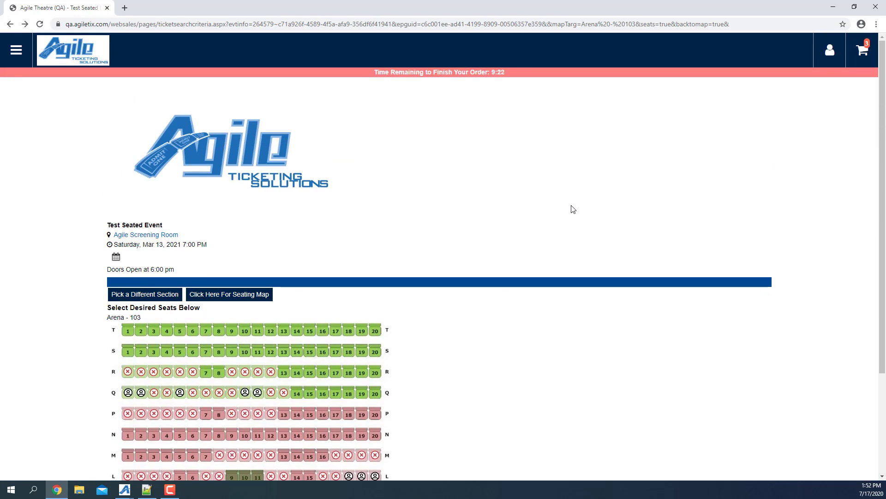
{"action": "left_click", "coordinate": [866, 49]}
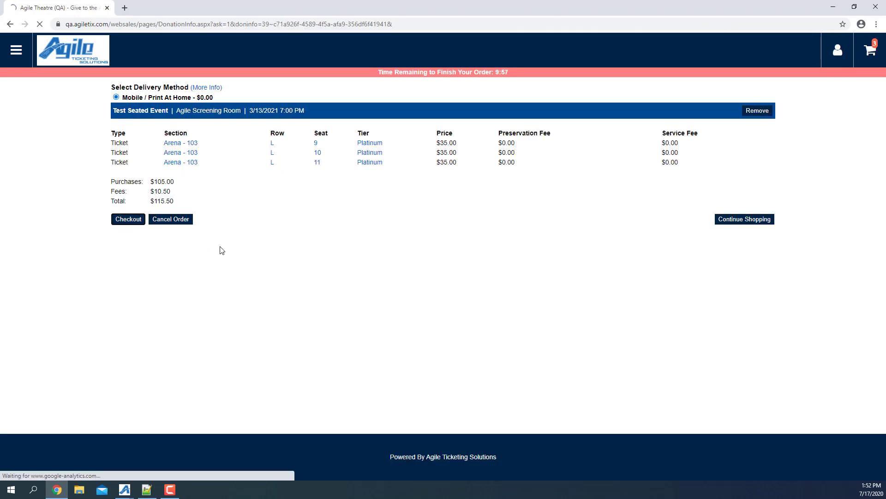
{"action": "left_click", "coordinate": [126, 219]}
{"action": "left_click", "coordinate": [198, 210]}
Sign in with the saved e-mail and the account password
{"action": "left_click", "coordinate": [381, 123]}
{"action": "left_click", "coordinate": [409, 152]}
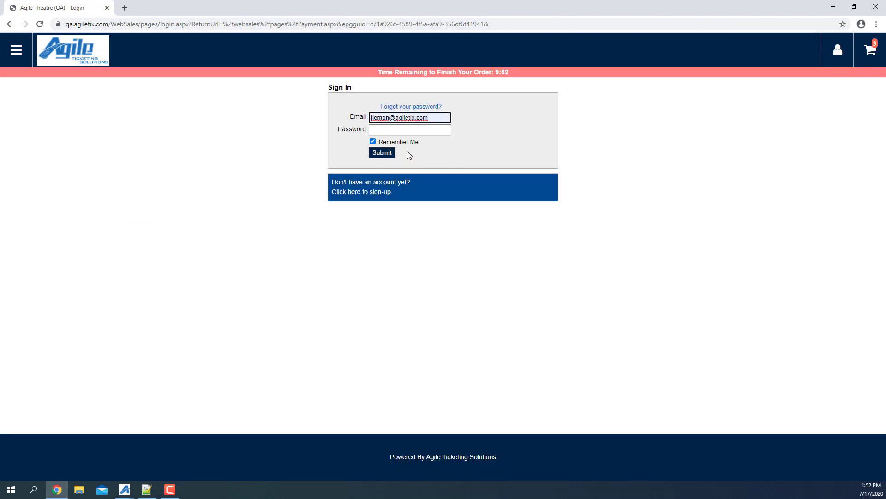
{"action": "left_click", "coordinate": [391, 131]}
{"action": "type", "text": "*******"}
{"action": "key", "text": "Return"}
Pay $115.50 with the saved Visa card and its security code, accepting the terms, then return to Sales
{"action": "left_click", "coordinate": [182, 342]}
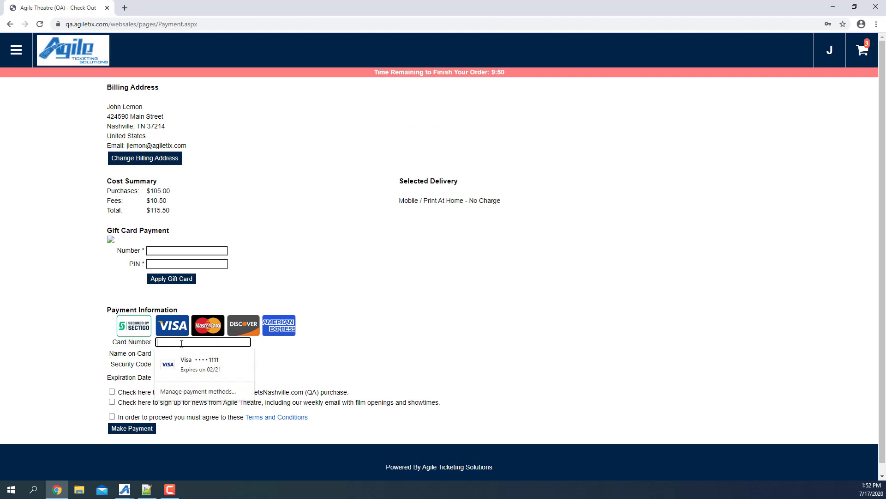
{"action": "left_click", "coordinate": [184, 364]}
{"action": "left_click", "coordinate": [164, 364]}
{"action": "left_click", "coordinate": [112, 416]}
{"action": "left_click", "coordinate": [139, 427]}
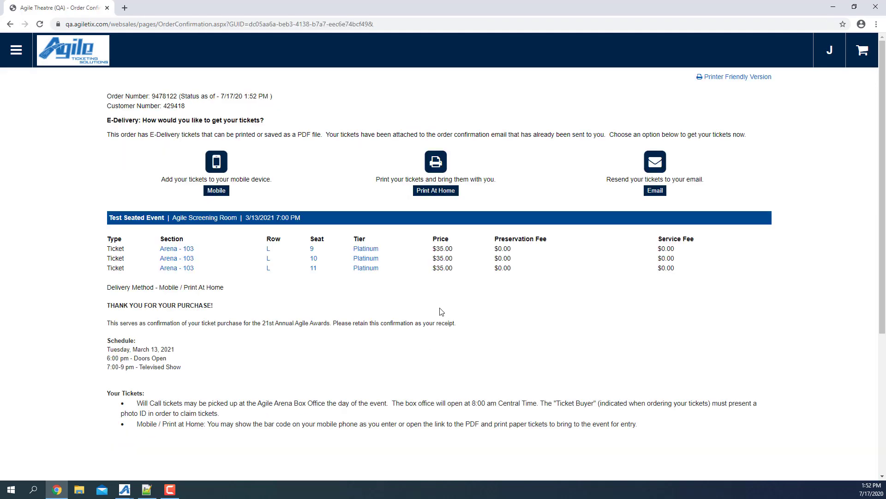
{"action": "key", "text": "alt+Tab"}
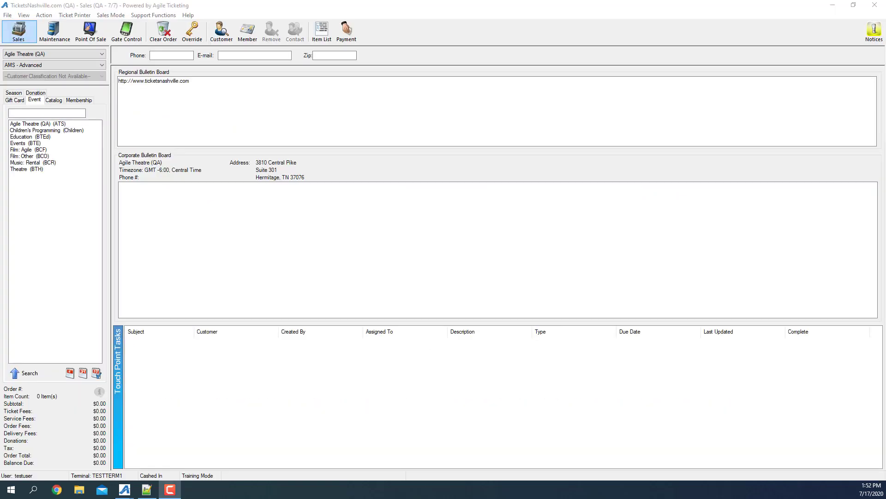
Open the newest three-ticket web order from Last orders and show its section 103 seat map
{"action": "left_click", "coordinate": [58, 38]}
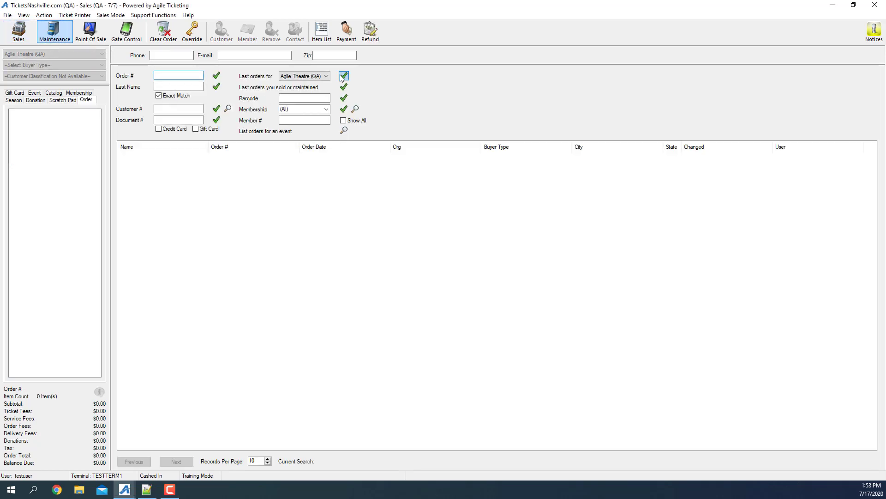
{"action": "left_click", "coordinate": [343, 76]}
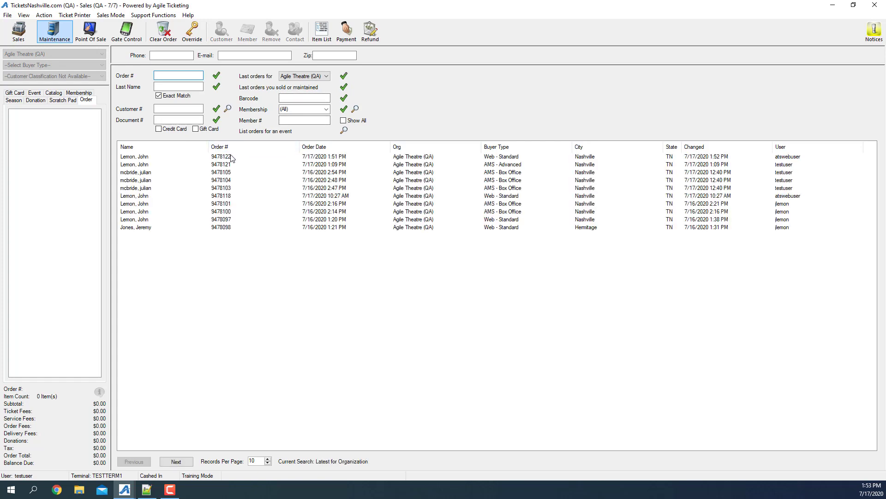
{"action": "double_click", "coordinate": [233, 157]}
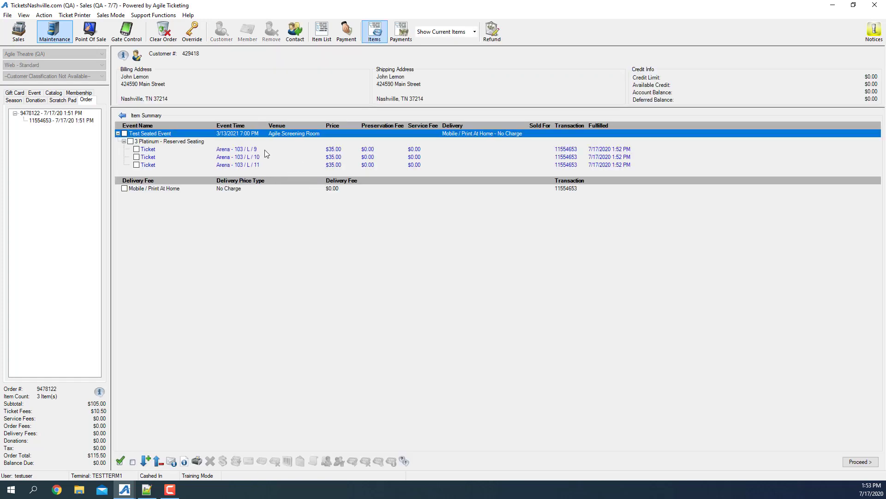
{"action": "left_click", "coordinate": [252, 153]}
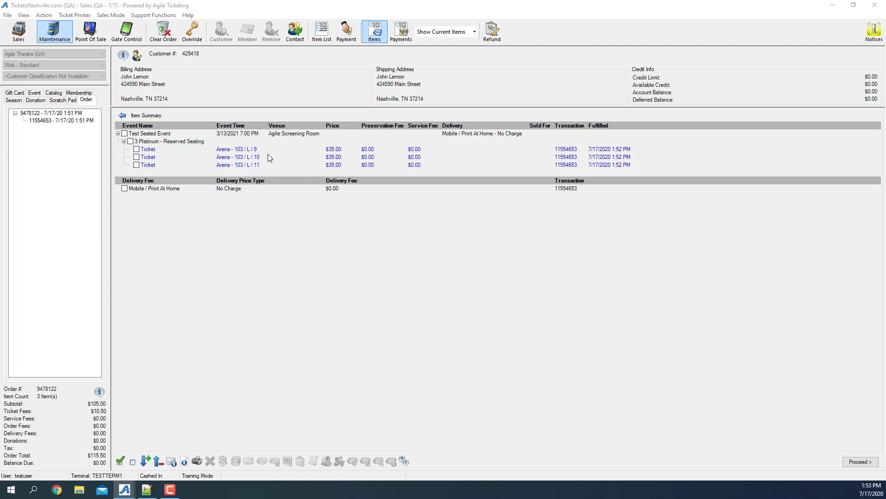
Try assigning row L seats L6–L8 and L16–L17 and dismiss the buffer-already-sold error
{"action": "double_click", "coordinate": [313, 6]}
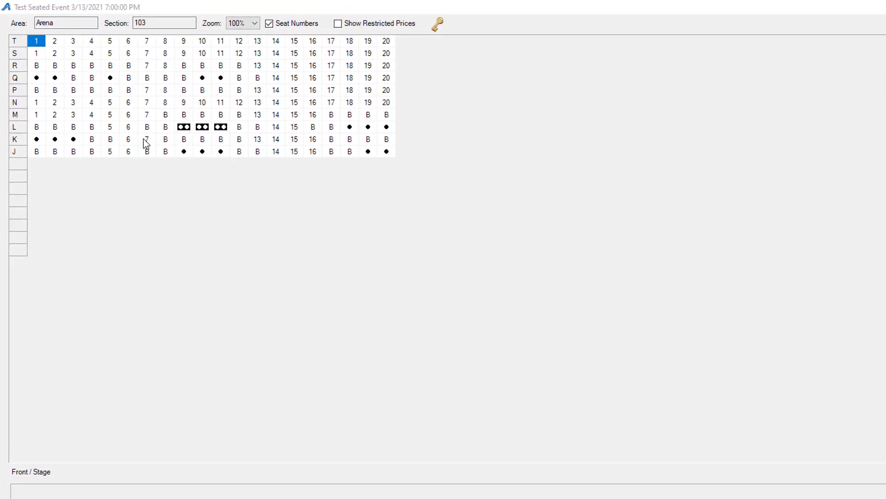
{"action": "left_click_drag", "start_coordinate": [165, 132], "coordinate": [135, 128]}
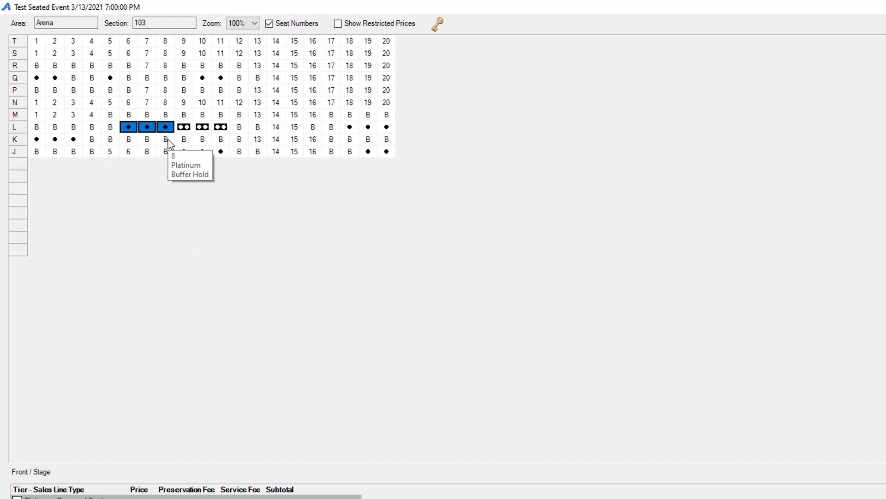
{"action": "left_click", "coordinate": [326, 128]}
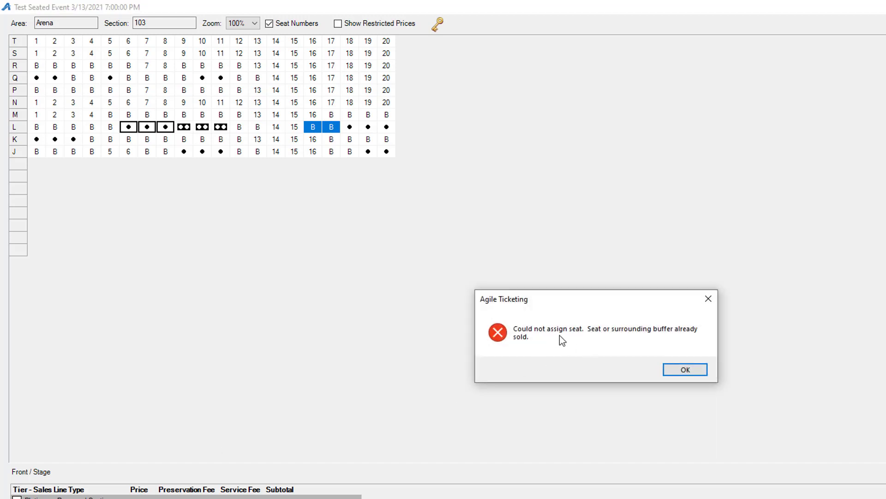
{"action": "left_click", "coordinate": [688, 370]}
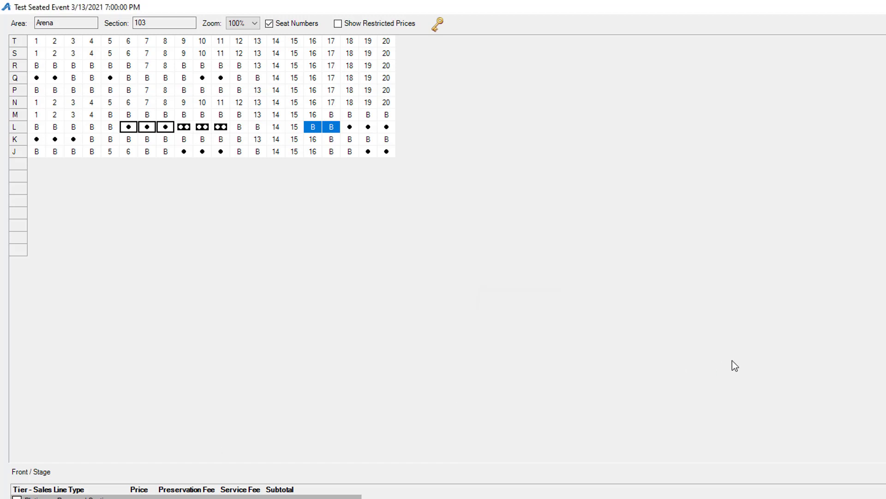
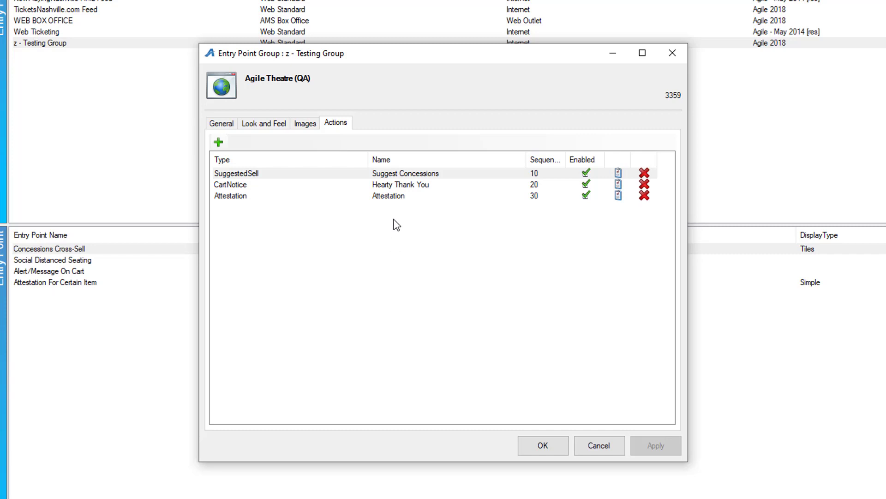
Open the Suggest Concessions action, keep its type SuggestedSell, and check the Close/Decline Text 'Close'
{"action": "double_click", "coordinate": [294, 175]}
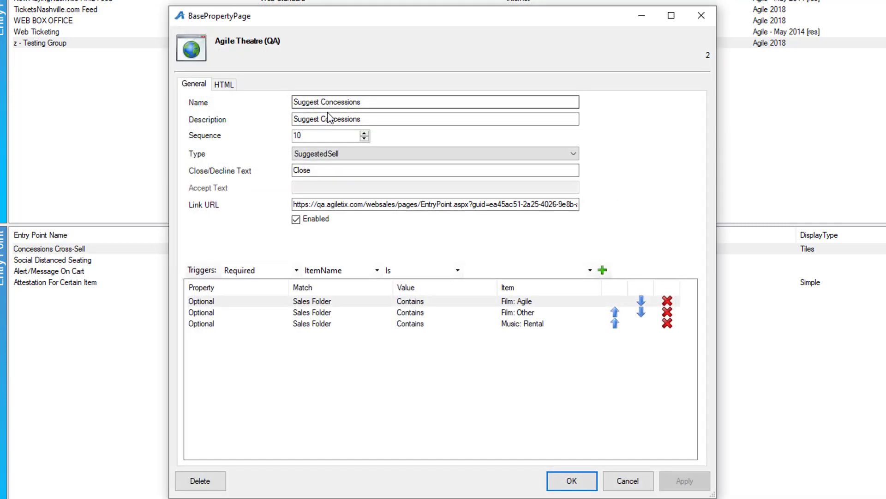
{"action": "left_click", "coordinate": [308, 118]}
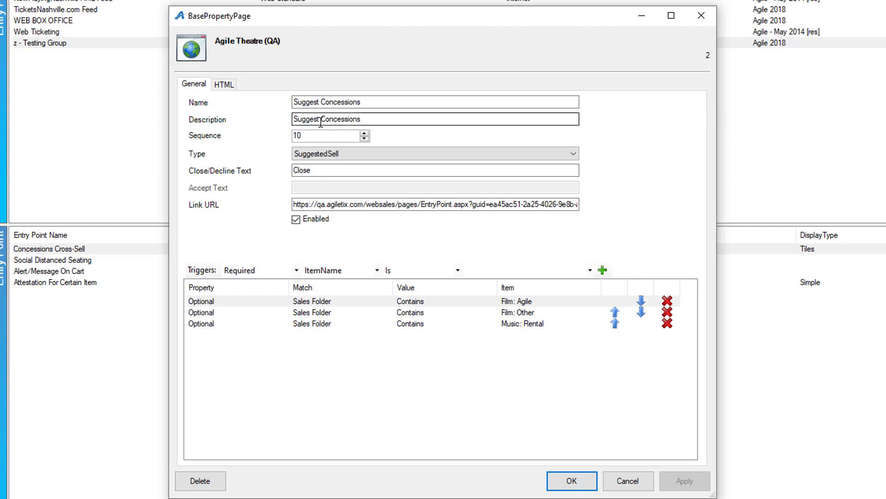
{"action": "left_click", "coordinate": [349, 156]}
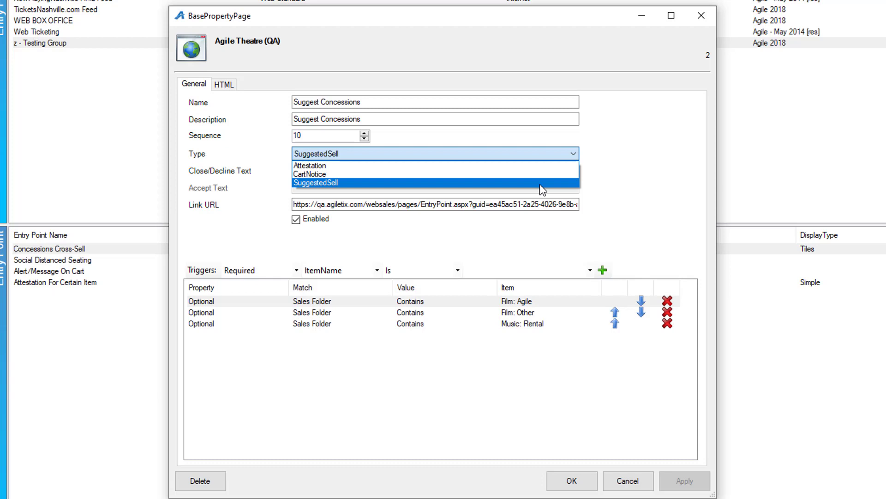
{"action": "left_click", "coordinate": [624, 189]}
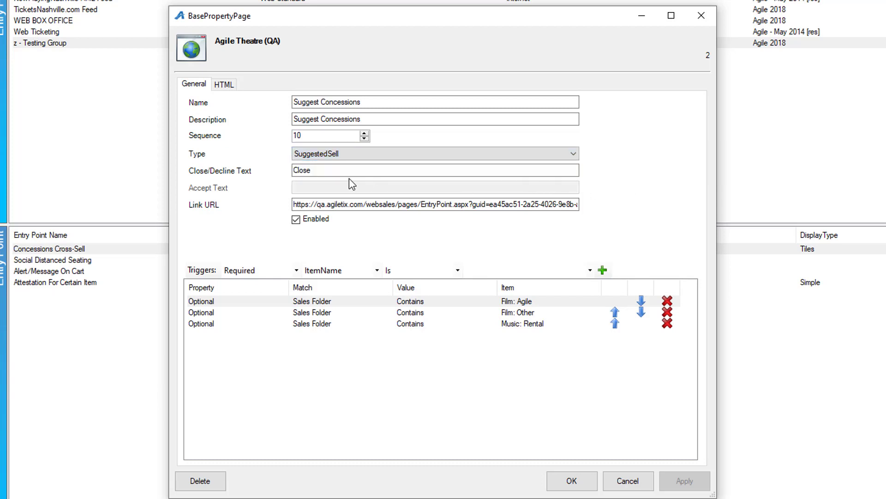
{"action": "left_click", "coordinate": [312, 173]}
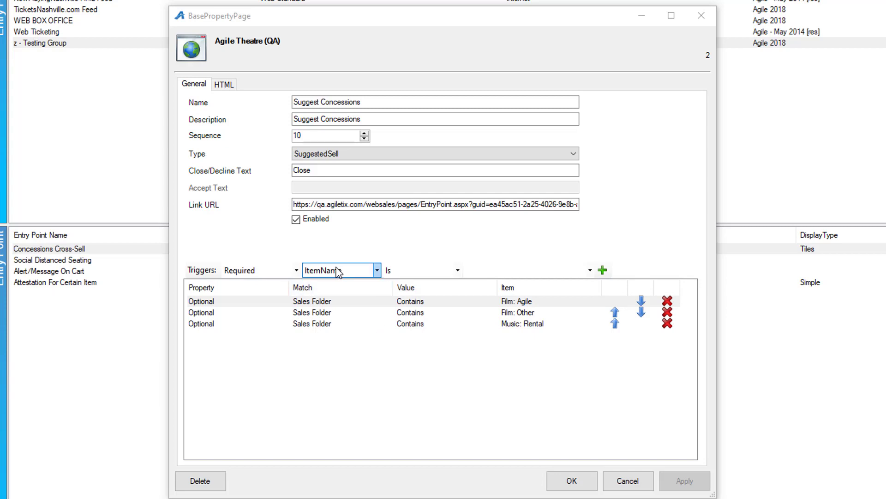
Check the ItemName 'Is' trigger choices, view the beer HTML message, and confirm with OK
{"action": "left_click", "coordinate": [296, 270]}
{"action": "left_click", "coordinate": [296, 270]}
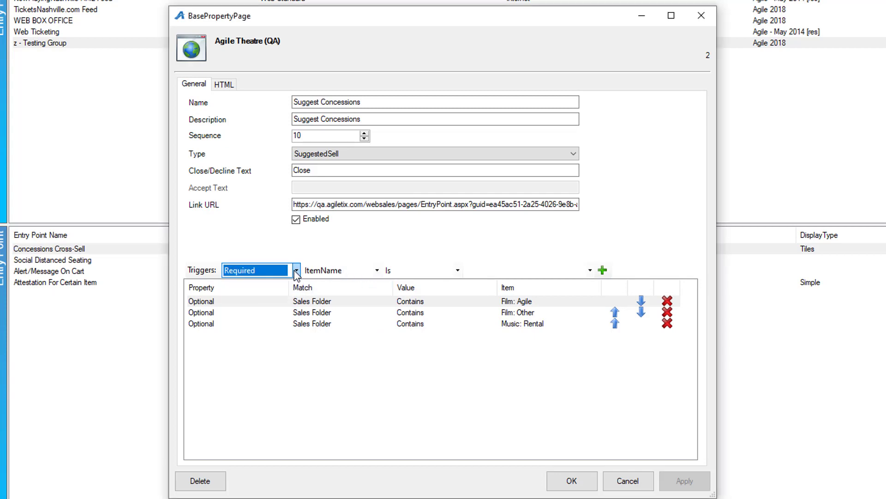
{"action": "left_click", "coordinate": [377, 271]}
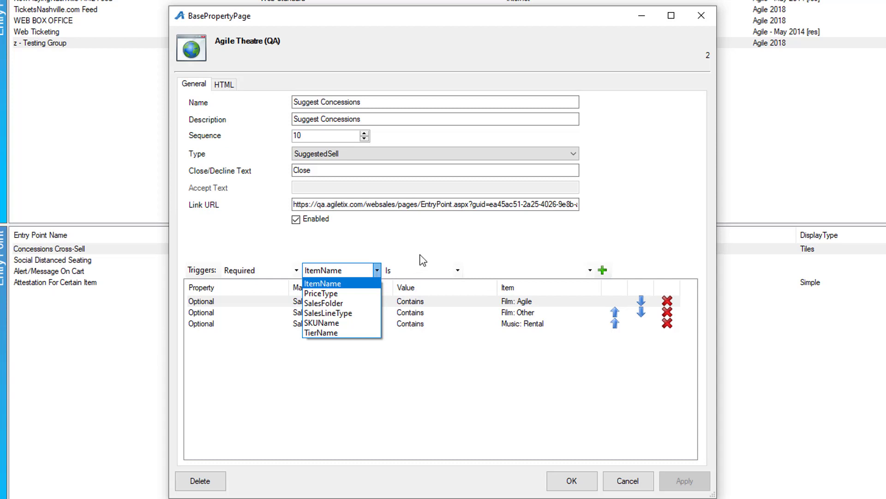
{"action": "left_click", "coordinate": [453, 271]}
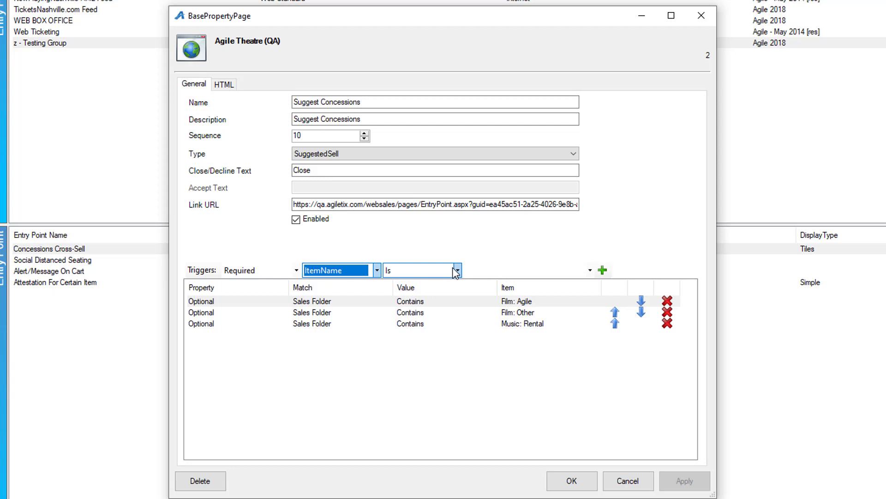
{"action": "left_click", "coordinate": [457, 271]}
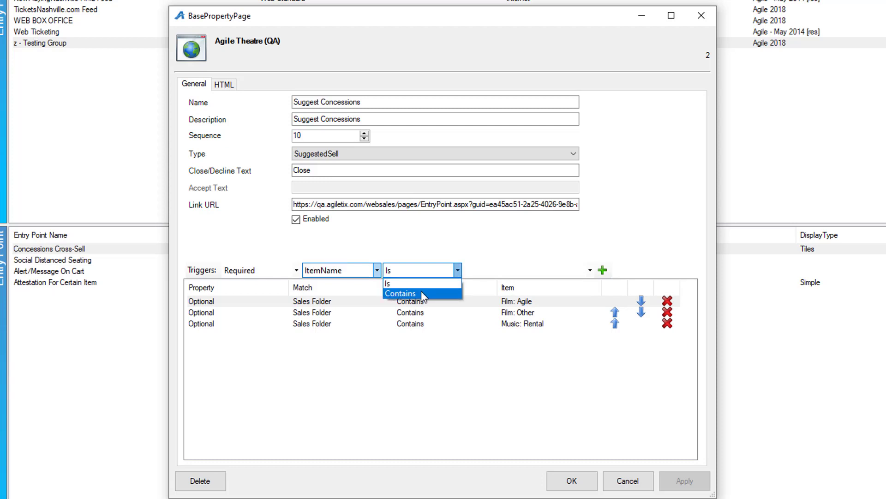
{"action": "left_click", "coordinate": [578, 252]}
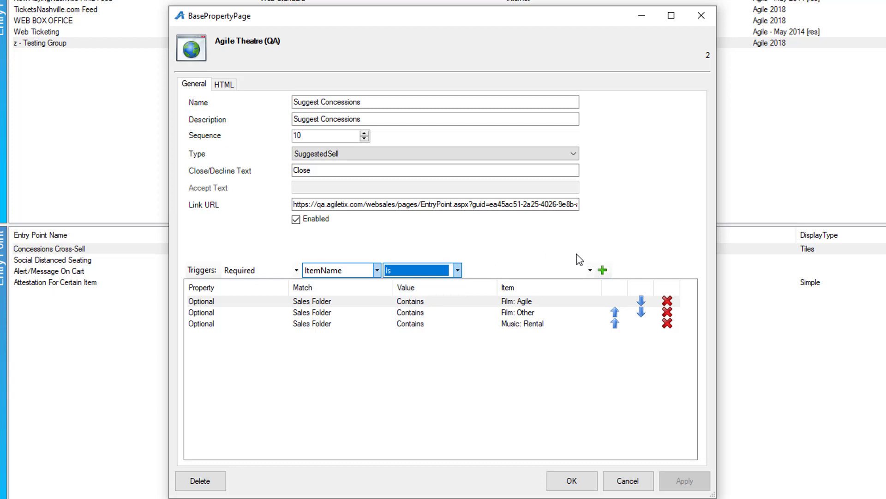
{"action": "left_click", "coordinate": [590, 270]}
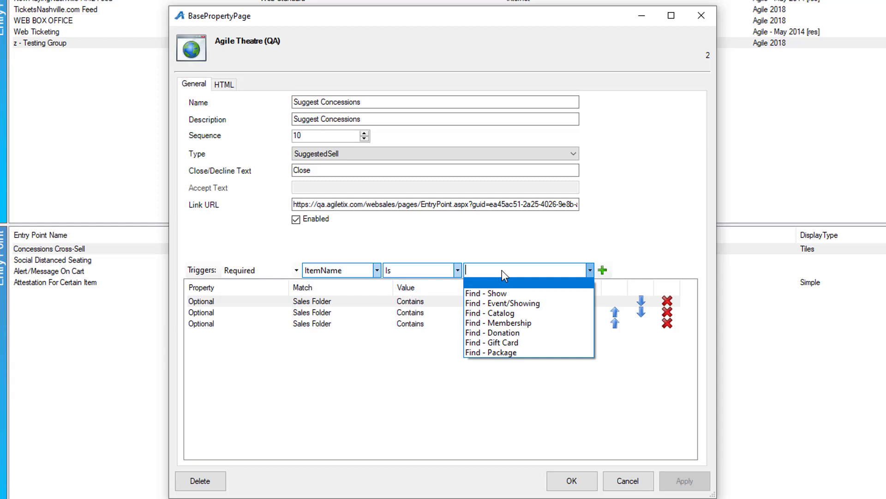
{"action": "left_click", "coordinate": [600, 251]}
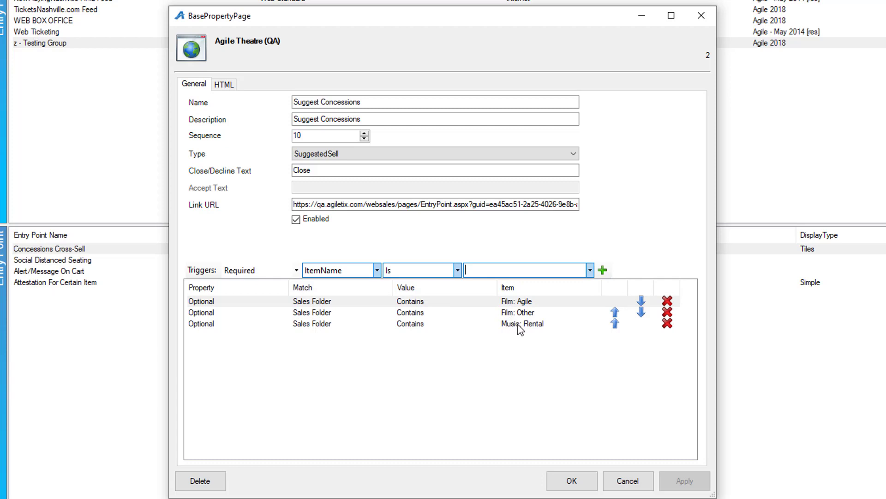
{"action": "left_click", "coordinate": [230, 86]}
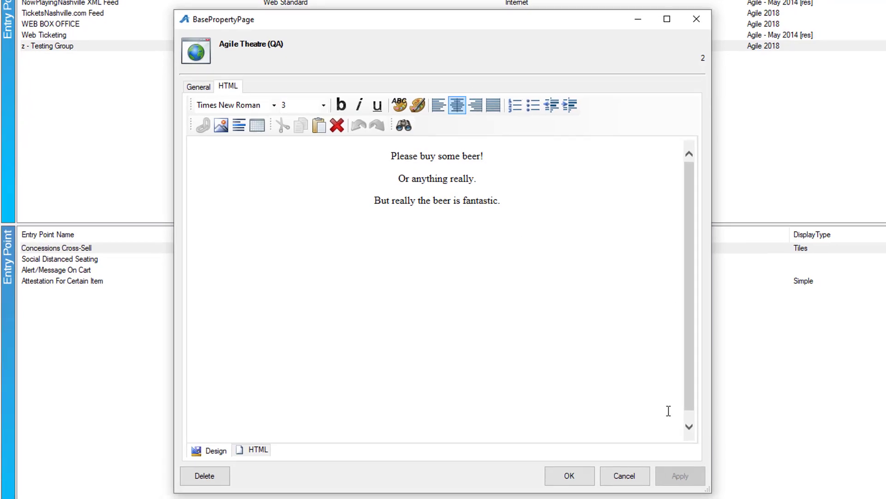
{"action": "left_click", "coordinate": [569, 476]}
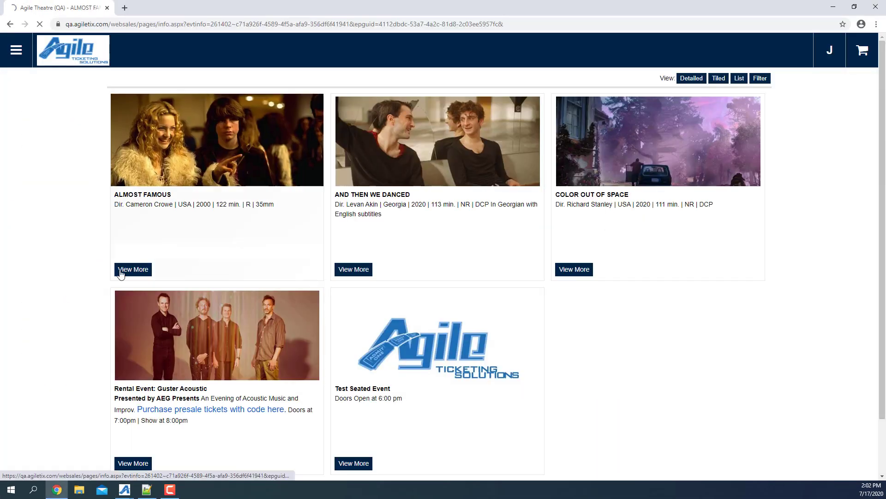
Add two Adult tickets for Almost Famous to the web cart and proceed to checkout
{"action": "left_click", "coordinate": [125, 270]}
{"action": "scroll", "coordinate": [568, 282], "scroll_direction": "down", "scroll_amount": 1}
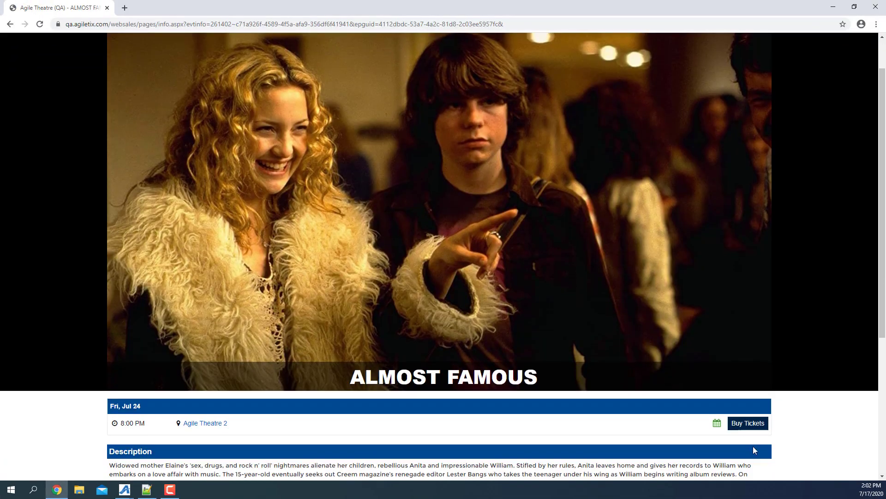
{"action": "left_click", "coordinate": [748, 422]}
{"action": "left_click", "coordinate": [310, 78]}
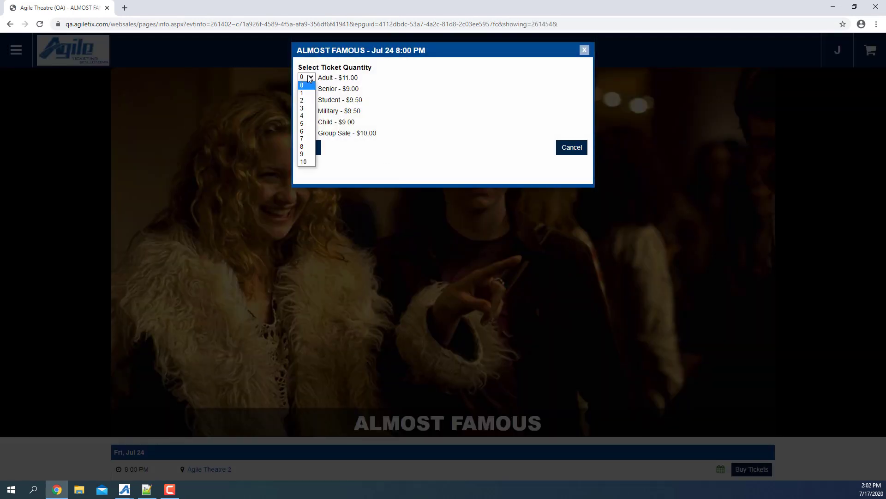
{"action": "left_click", "coordinate": [305, 100]}
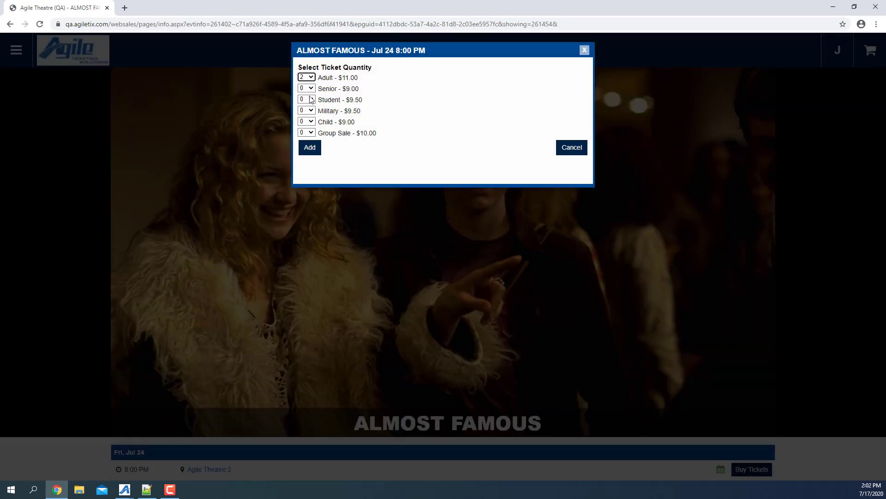
{"action": "left_click", "coordinate": [310, 148]}
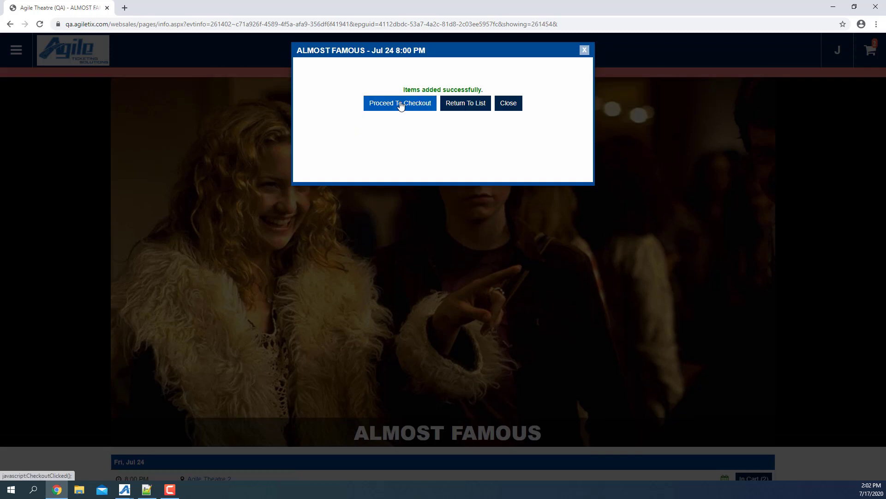
{"action": "left_click", "coordinate": [401, 104]}
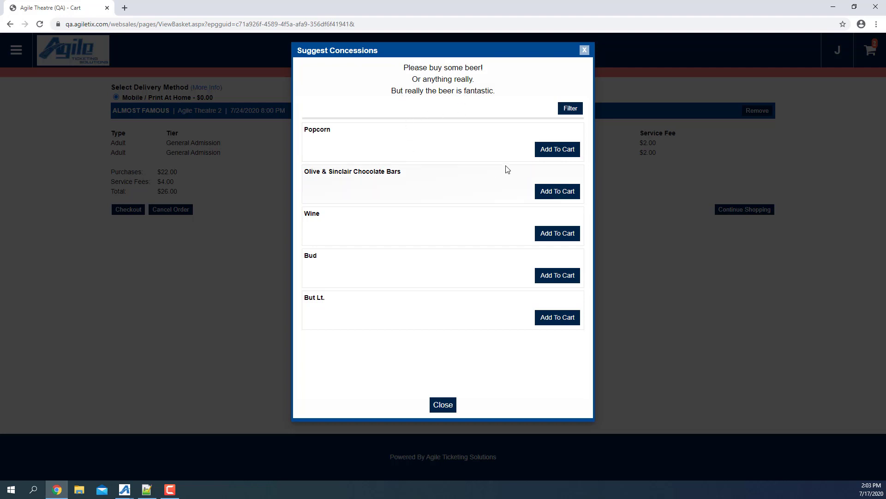
Add one Med Popcorn to the cart from the concession suggestions
{"action": "left_click", "coordinate": [565, 154]}
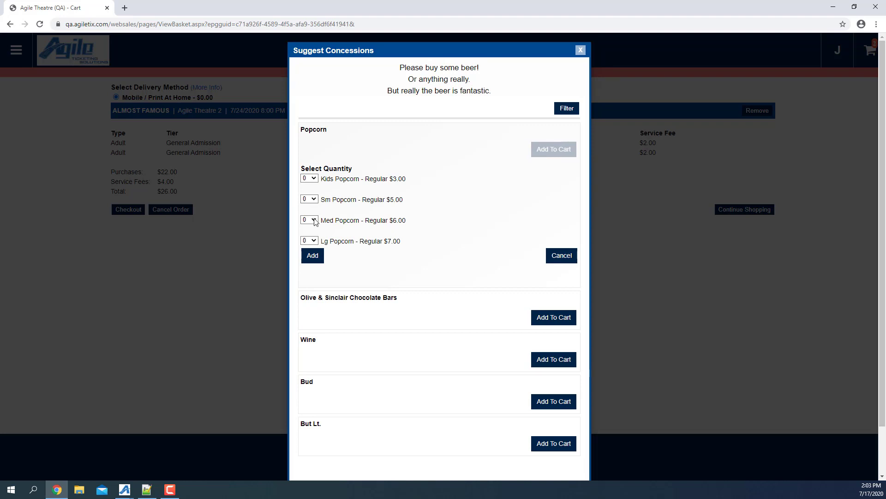
{"action": "left_click", "coordinate": [309, 220]}
{"action": "left_click", "coordinate": [308, 236]}
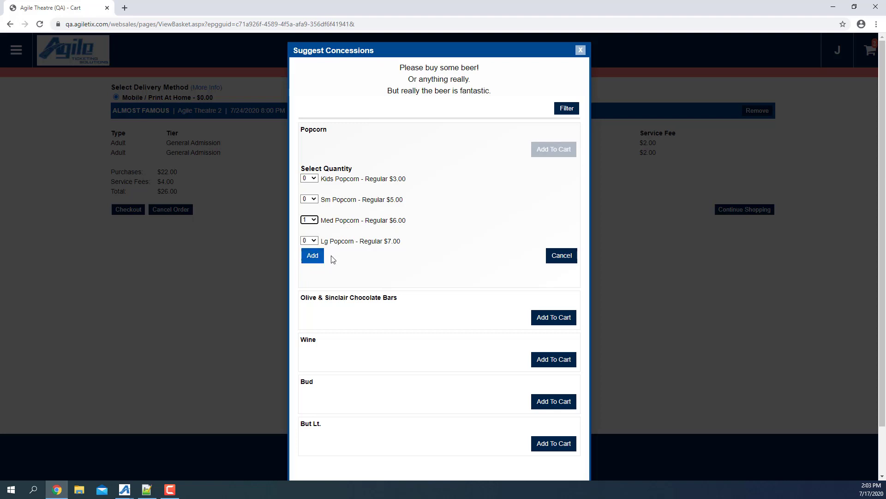
{"action": "left_click", "coordinate": [313, 255]}
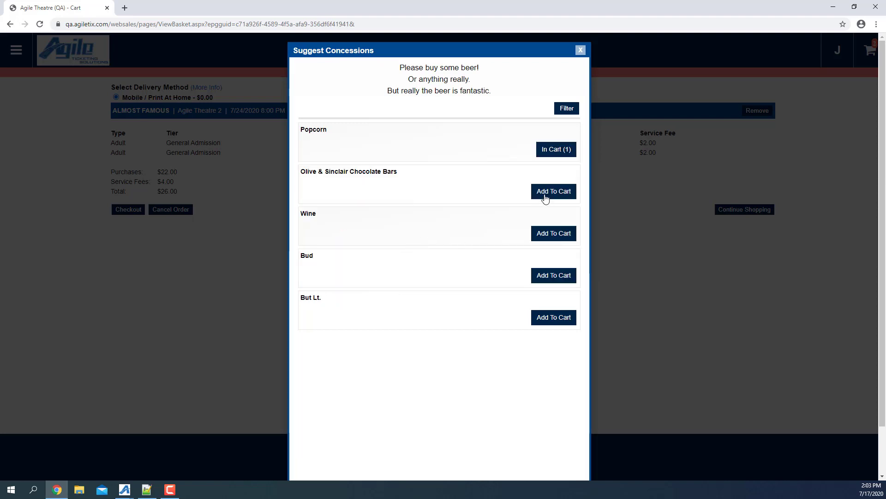
Add two Olive & Sinclair Chocolate Bars and close the concession suggestions
{"action": "left_click", "coordinate": [545, 198]}
{"action": "left_click", "coordinate": [309, 220]}
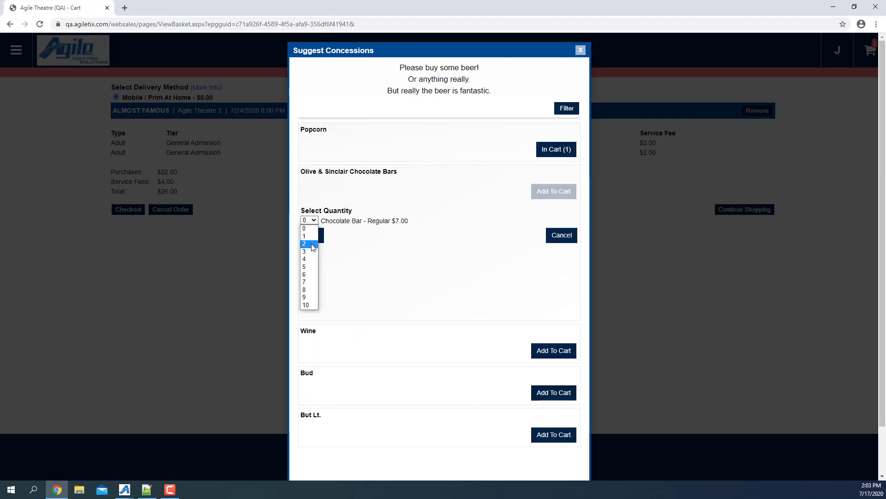
{"action": "left_click", "coordinate": [312, 244]}
{"action": "left_click", "coordinate": [315, 237]}
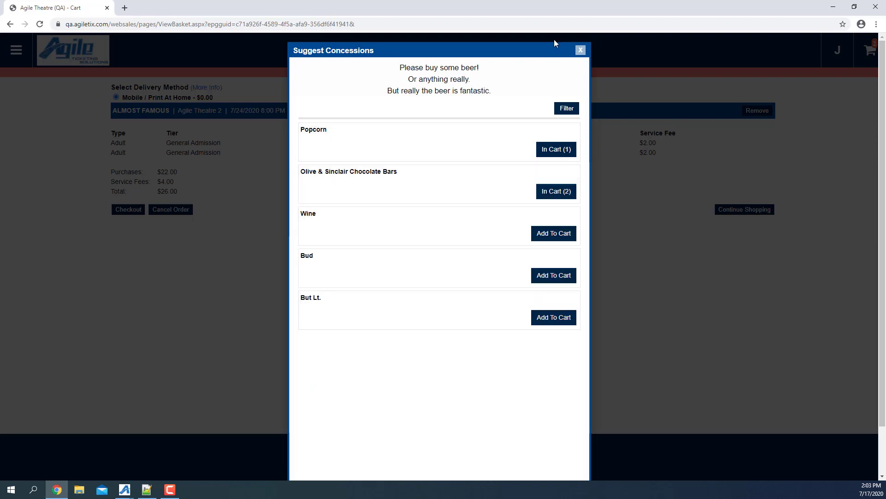
{"action": "scroll", "coordinate": [540, 194], "scroll_direction": "down", "scroll_amount": 1}
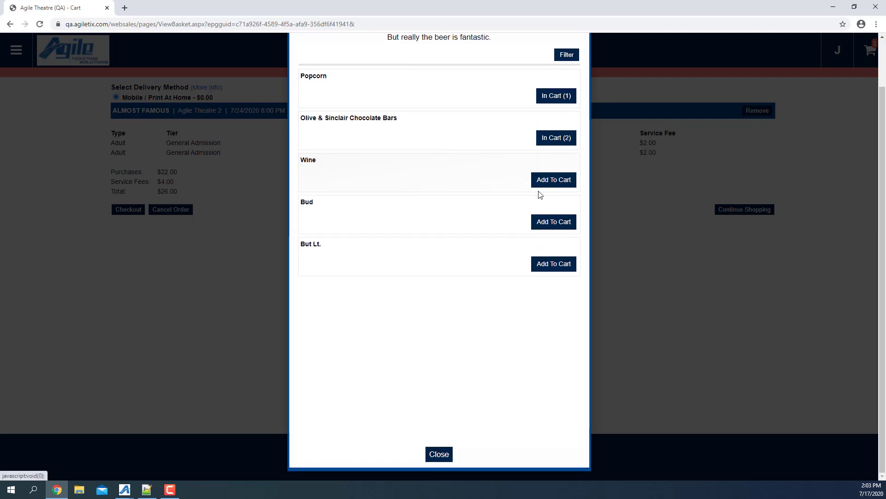
{"action": "scroll", "coordinate": [540, 193], "scroll_direction": "up", "scroll_amount": 1}
{"action": "left_click", "coordinate": [584, 54]}
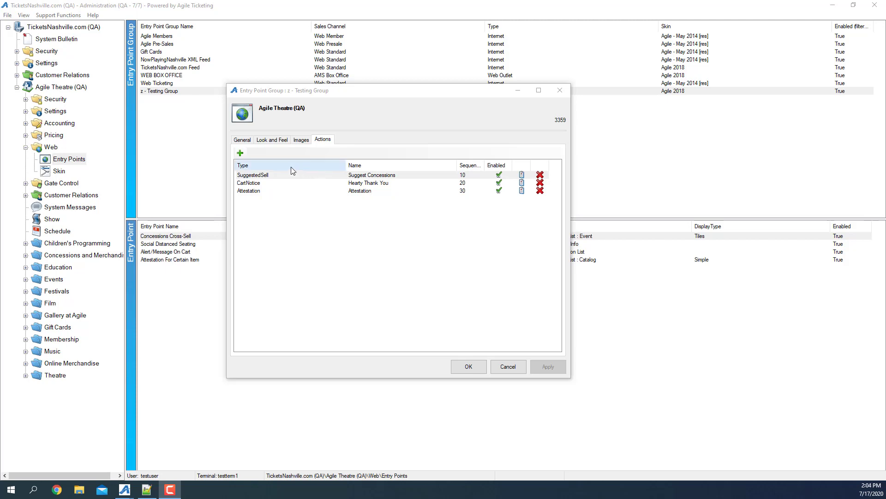
Inspect the Hearty Thank You CartNotice's HTML message and Give to the Agile Theatre trigger, then close both dialogs
{"action": "double_click", "coordinate": [260, 184]}
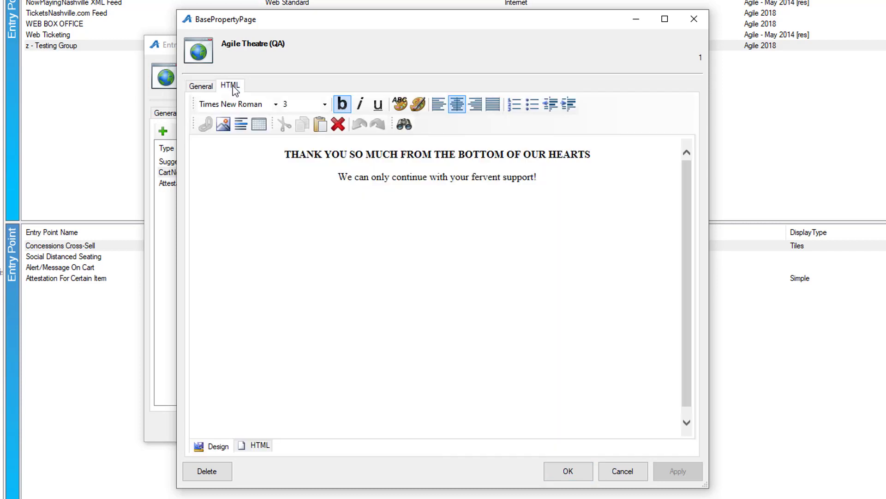
{"action": "left_click", "coordinate": [201, 86]}
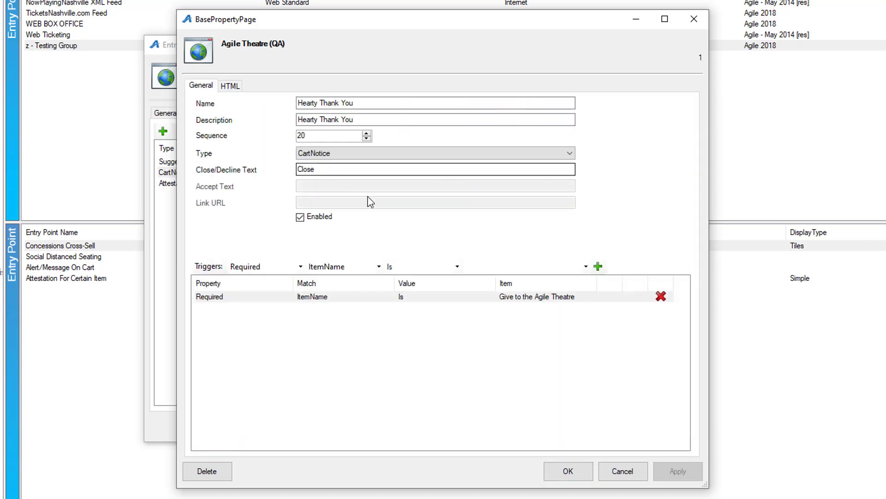
{"action": "left_click", "coordinate": [576, 475]}
{"action": "left_click", "coordinate": [473, 410]}
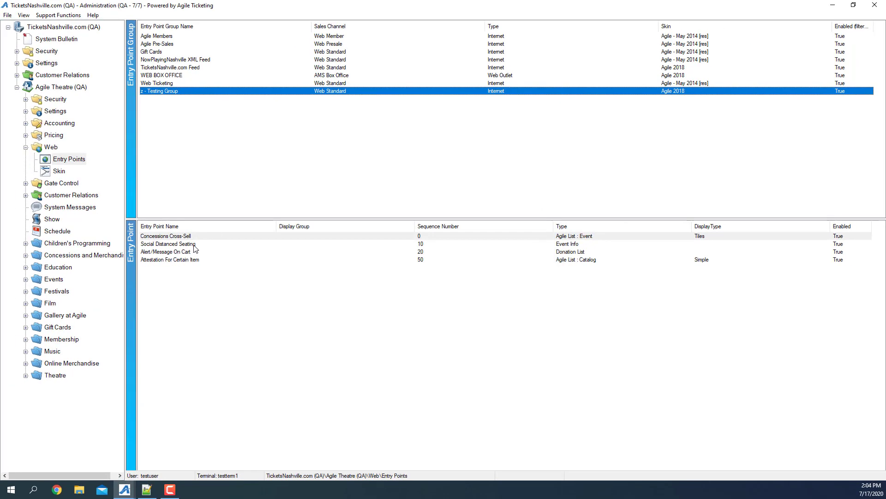
{"action": "right_click", "coordinate": [176, 252]}
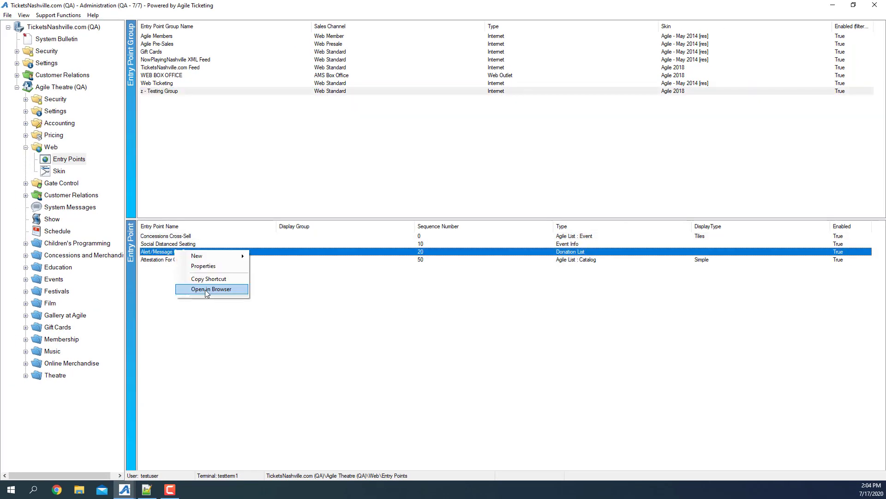
Open Alert/Message On Cart in the browser, donate $25 to Give to the Agile Theatre, and dismiss the notice
{"action": "left_click", "coordinate": [207, 289]}
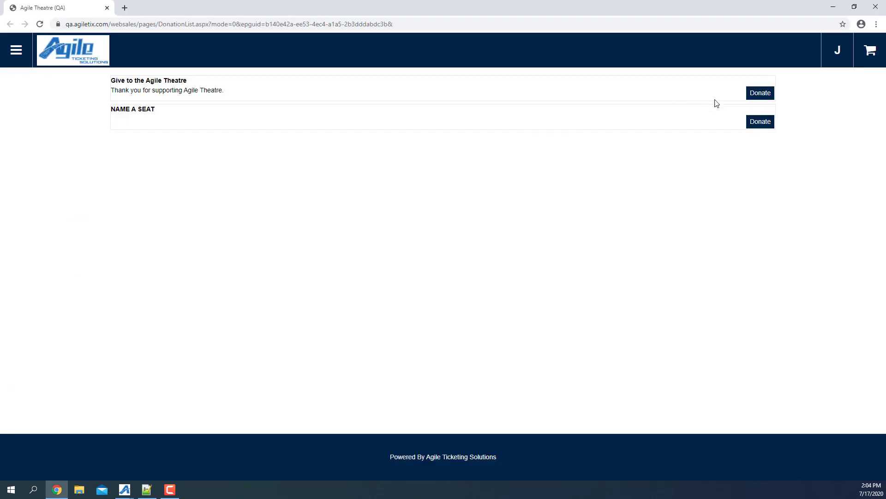
{"action": "left_click", "coordinate": [755, 95]}
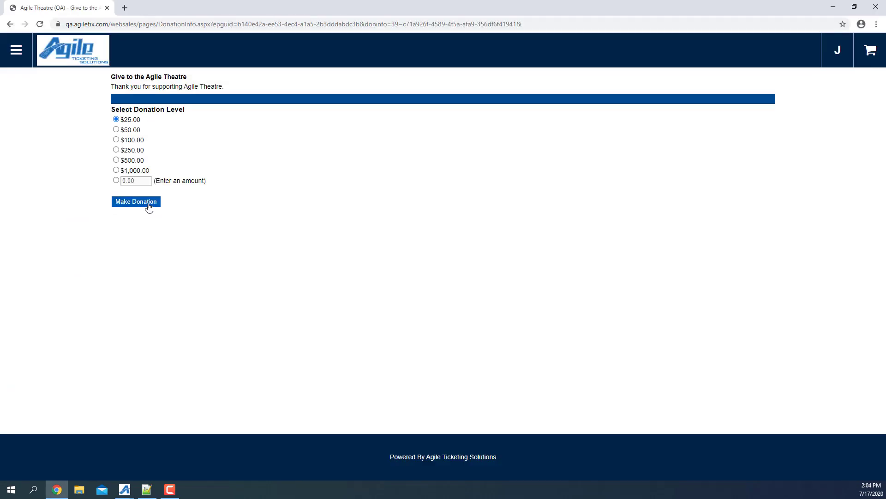
{"action": "left_click", "coordinate": [148, 203]}
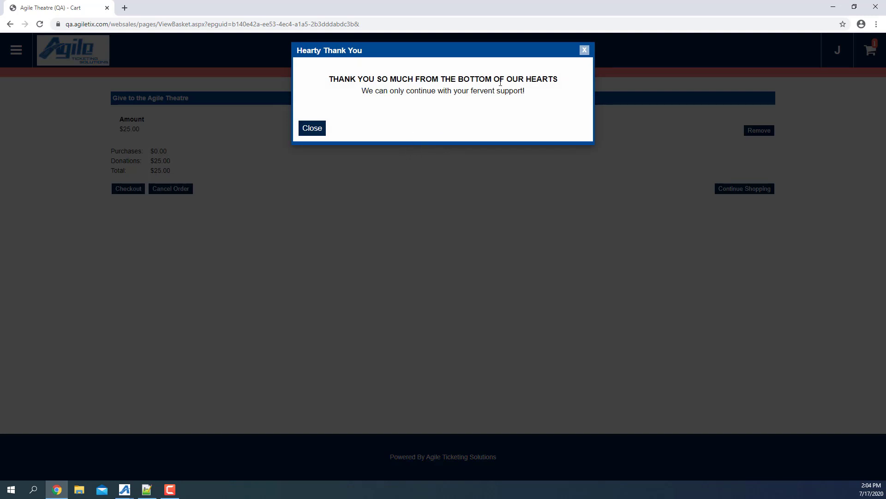
{"action": "left_click", "coordinate": [318, 133]}
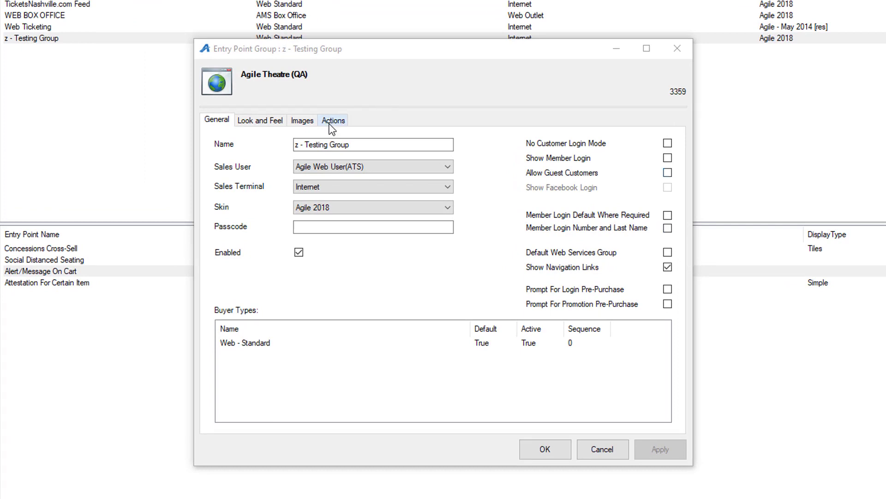
Open the Attestation action, view its Bud, But Lt. and Wine triggers and over-21 text, then cancel out
{"action": "left_click", "coordinate": [332, 121]}
{"action": "left_click", "coordinate": [370, 196]}
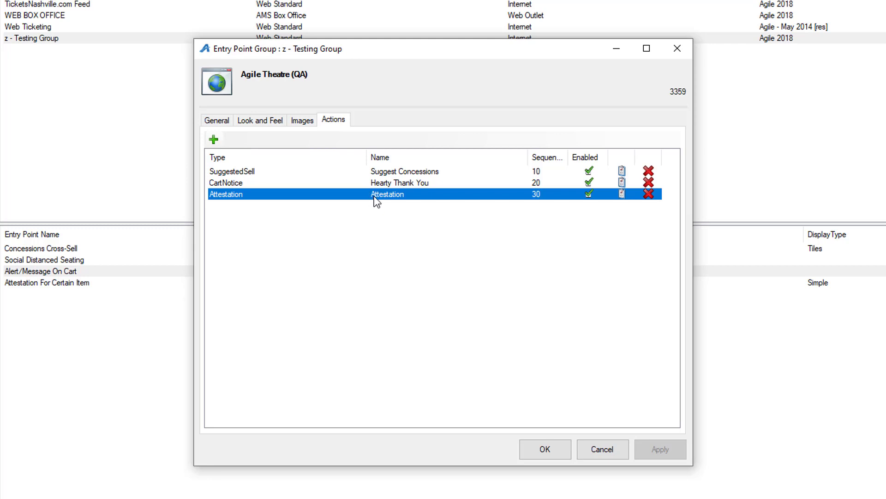
{"action": "double_click", "coordinate": [367, 194]}
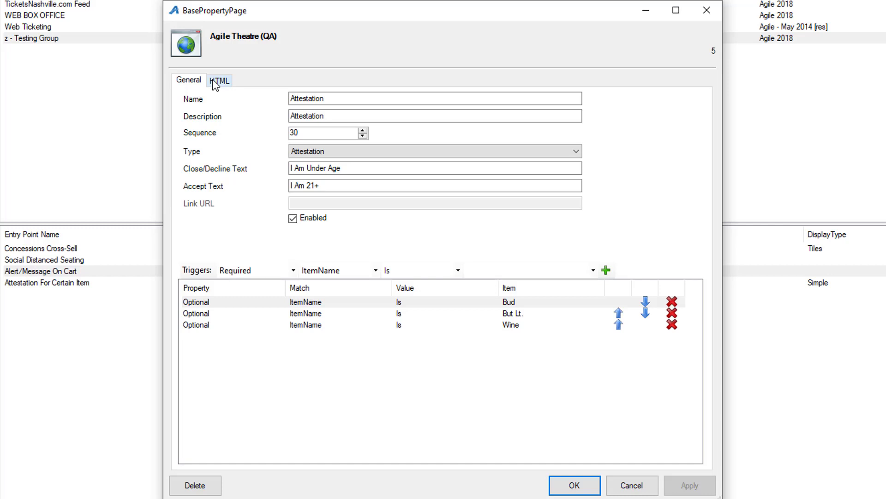
{"action": "left_click", "coordinate": [214, 82]}
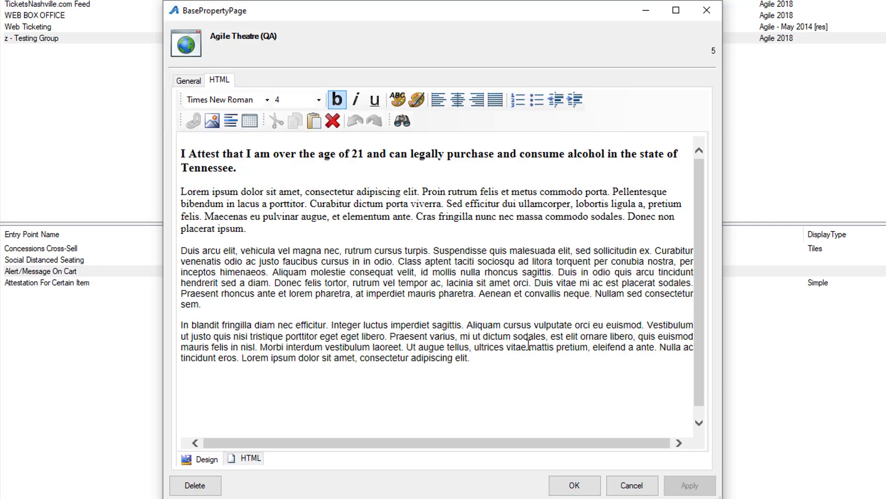
{"action": "left_click", "coordinate": [630, 489]}
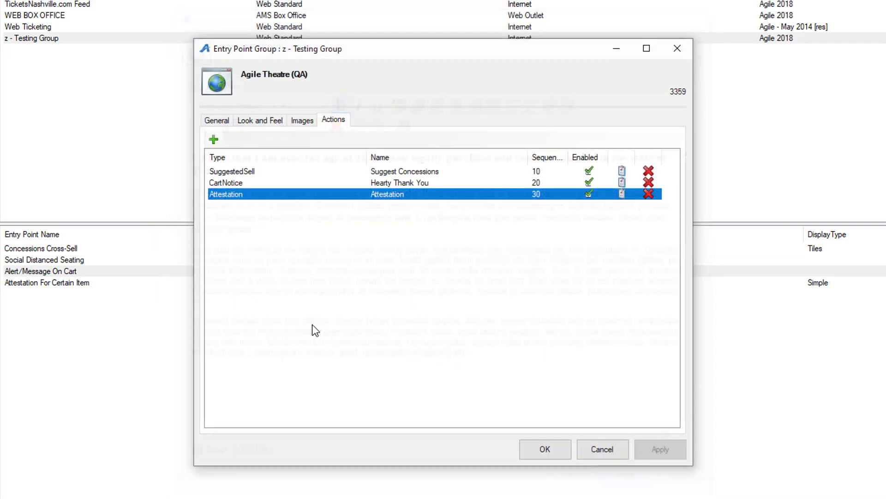
{"action": "left_click", "coordinate": [602, 449]}
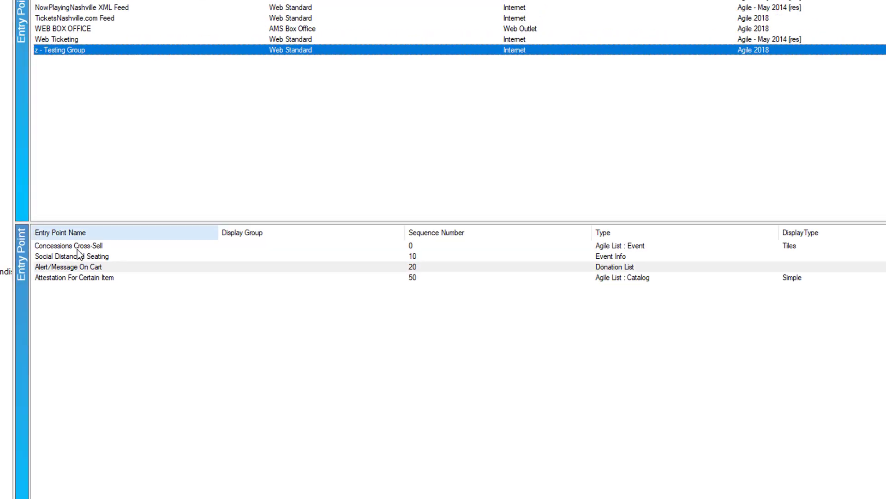
{"action": "right_click", "coordinate": [101, 277]}
Decline the age attestation for 2 bottled wines, then attest 21+ and add 1 bottled wine
{"action": "left_click", "coordinate": [222, 297]}
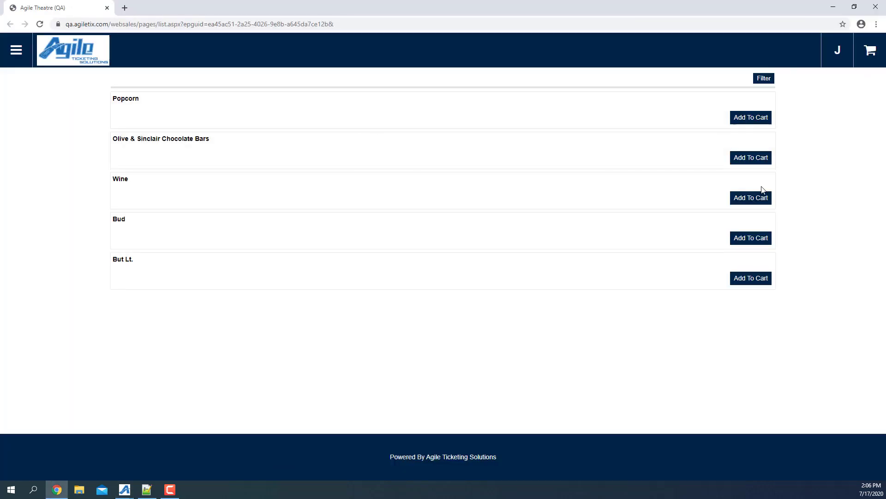
{"action": "left_click", "coordinate": [762, 191]}
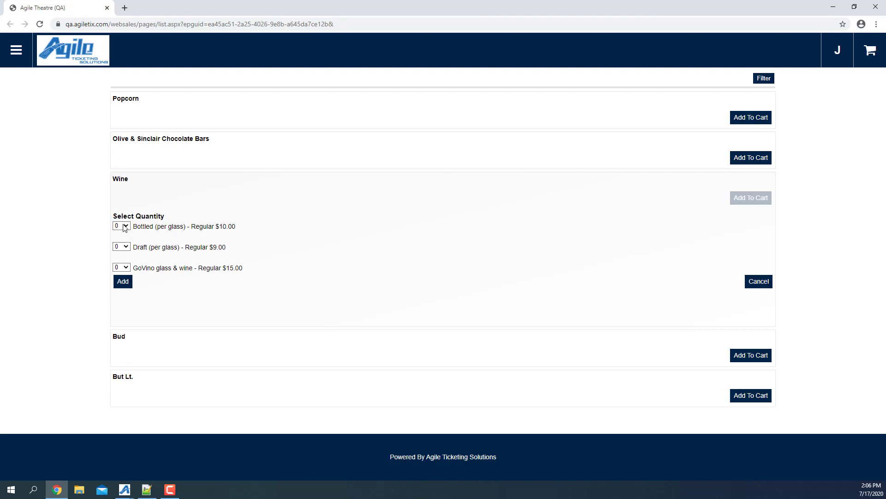
{"action": "left_click", "coordinate": [125, 226]}
{"action": "left_click", "coordinate": [120, 245]}
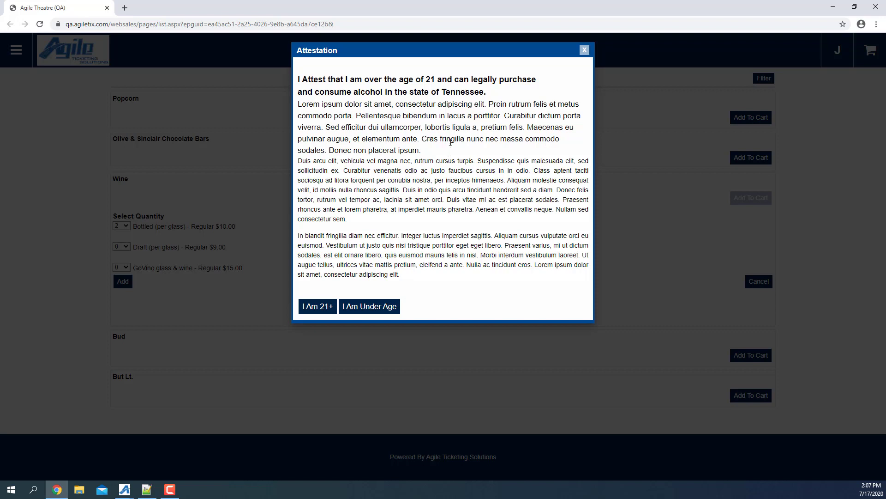
{"action": "left_click", "coordinate": [374, 307]}
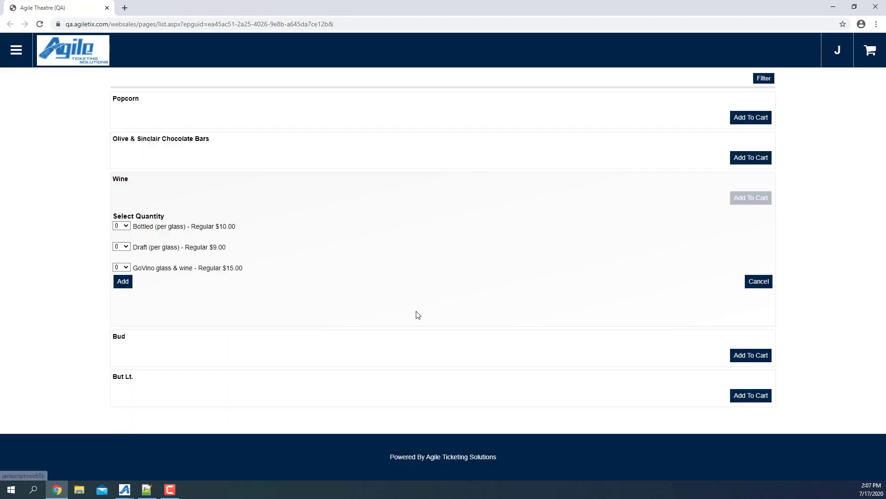
{"action": "left_click", "coordinate": [122, 225]}
{"action": "left_click", "coordinate": [124, 242]}
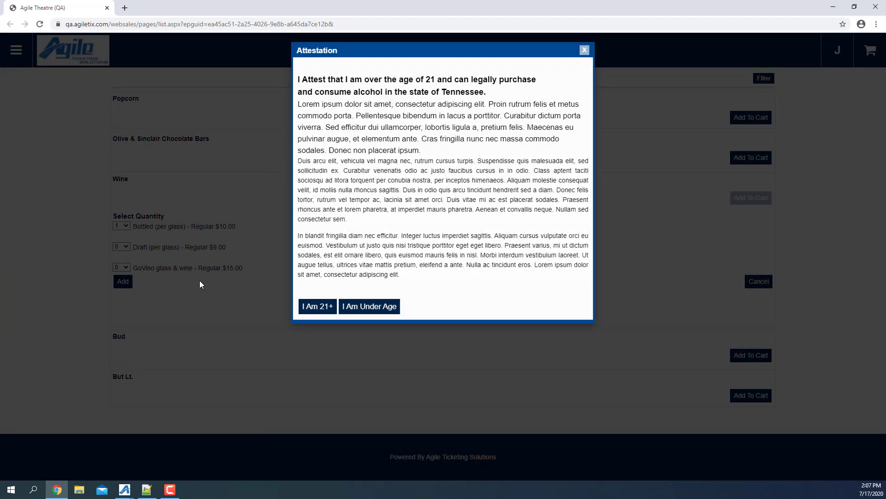
{"action": "left_click", "coordinate": [309, 307]}
{"action": "left_click", "coordinate": [119, 281]}
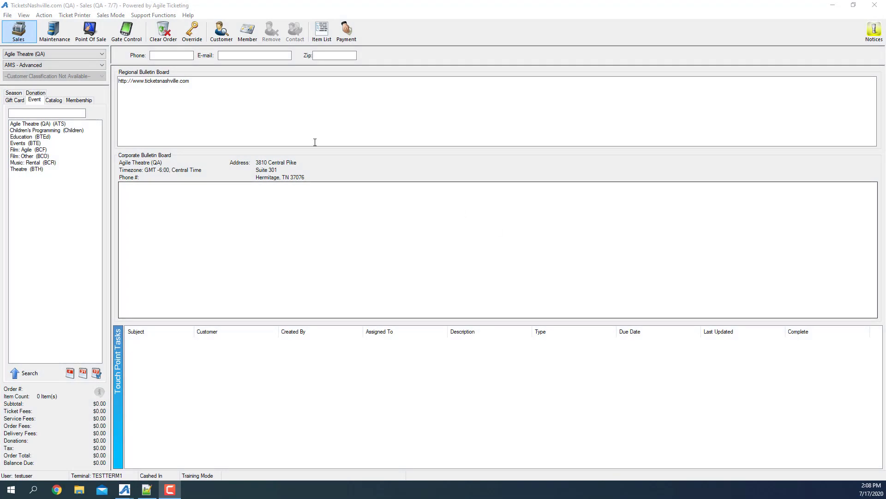
Open the Auto Fulfillment window from Support Functions > Fulfillment and enable Auto Fulfill to show its options
{"action": "left_click", "coordinate": [157, 15]}
{"action": "mouse_move", "coordinate": [179, 37]}
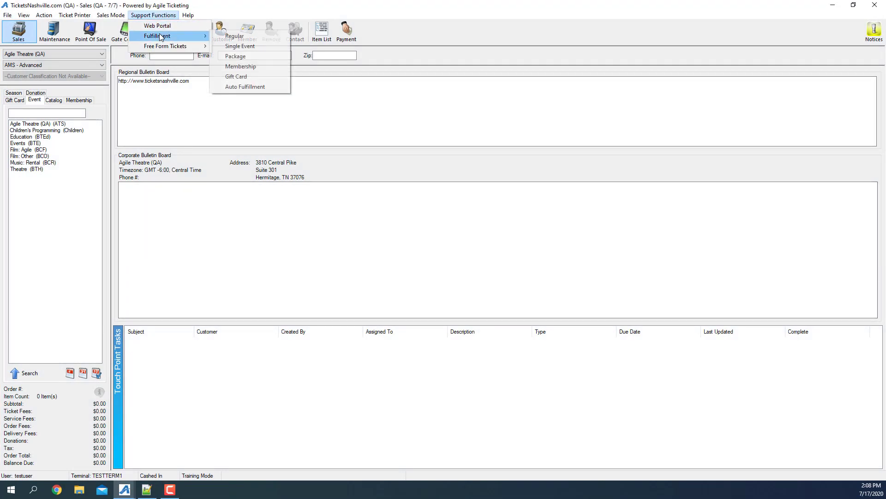
{"action": "left_click", "coordinate": [247, 86]}
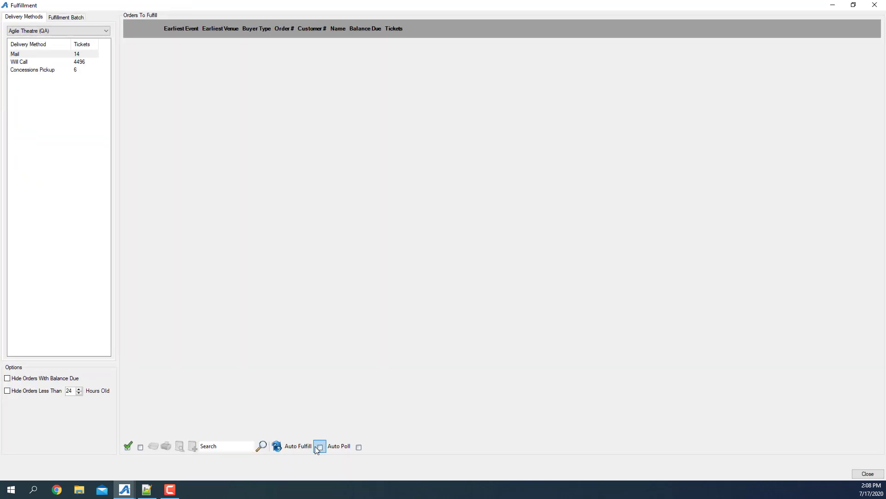
{"action": "left_click", "coordinate": [315, 446]}
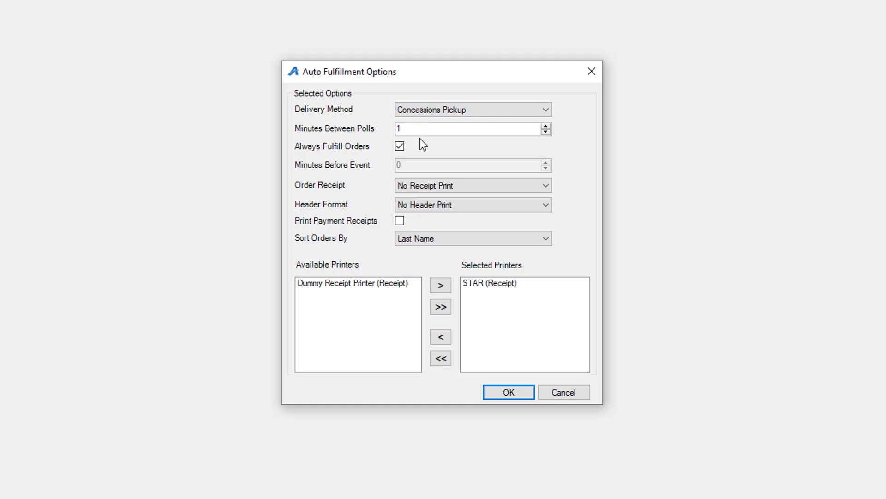
Turn off Always Fulfill Orders, fulfill 45 minutes before the event, start, then stop auto fulfillment
{"action": "left_click", "coordinate": [399, 146]}
{"action": "left_click_drag", "start_coordinate": [409, 165], "coordinate": [388, 165]}
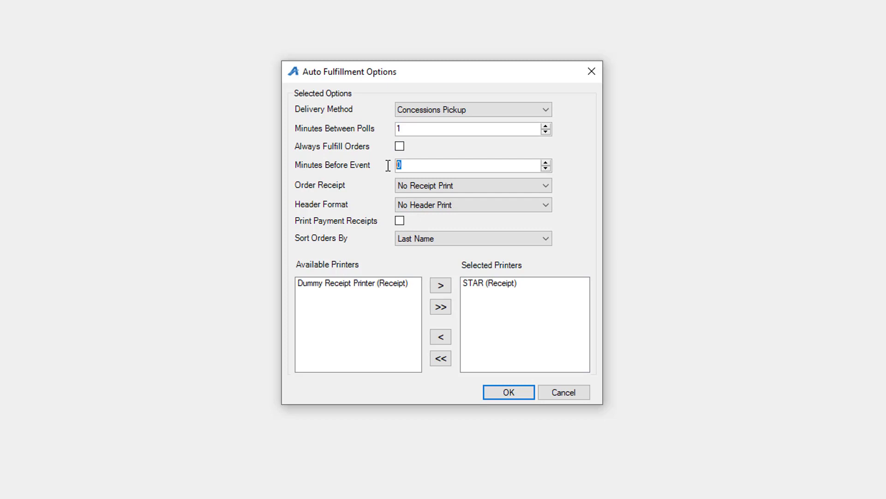
{"action": "type", "text": "45"}
{"action": "left_click", "coordinate": [509, 392]}
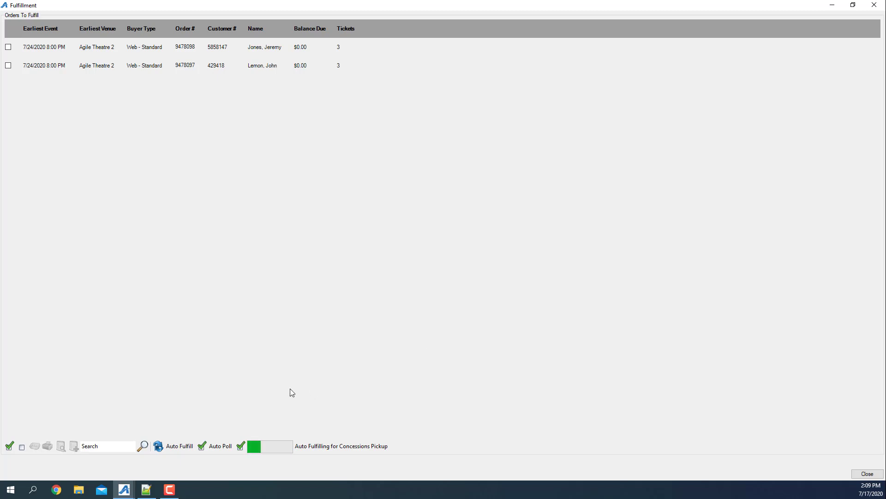
{"action": "left_click", "coordinate": [202, 445]}
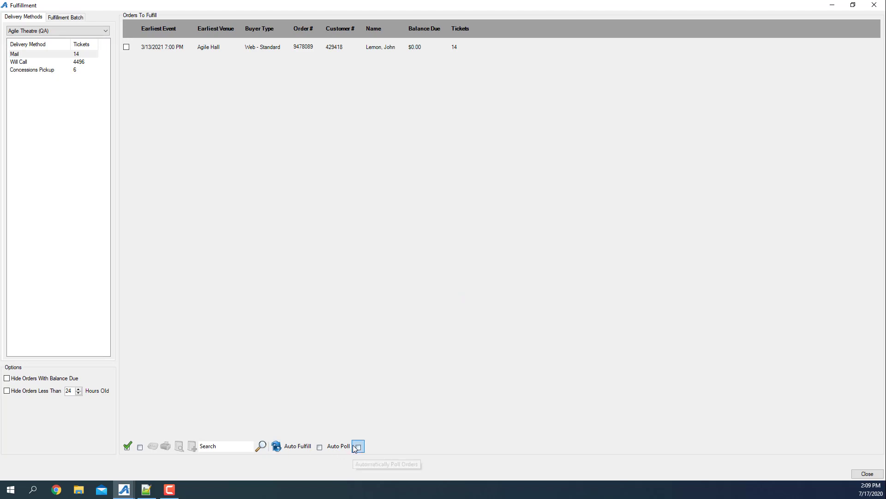
Set Concessions Pickup orders to auto poll every minute, then return to the Sales screen
{"action": "left_click", "coordinate": [44, 71]}
{"action": "left_click", "coordinate": [359, 447]}
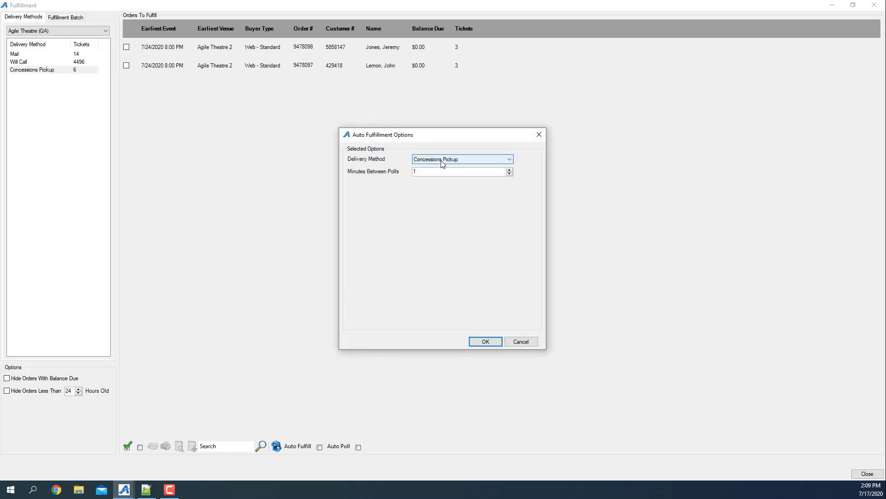
{"action": "left_click", "coordinate": [485, 341]}
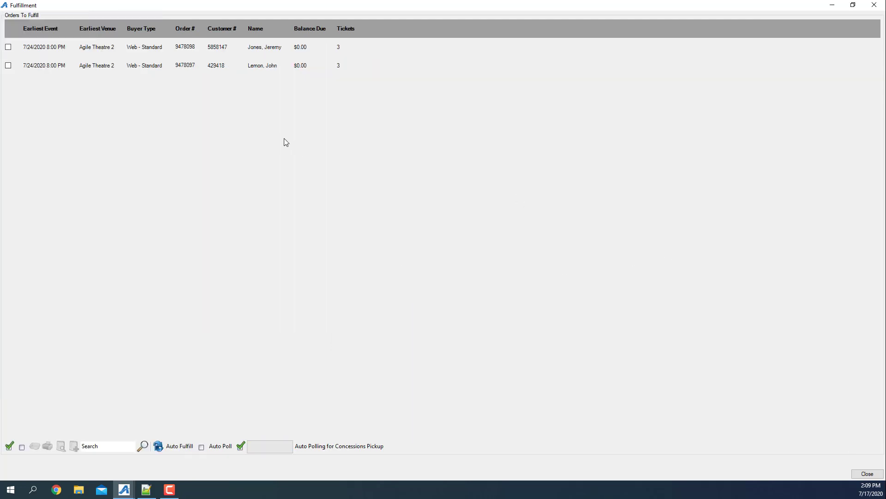
{"action": "left_click", "coordinate": [101, 50]}
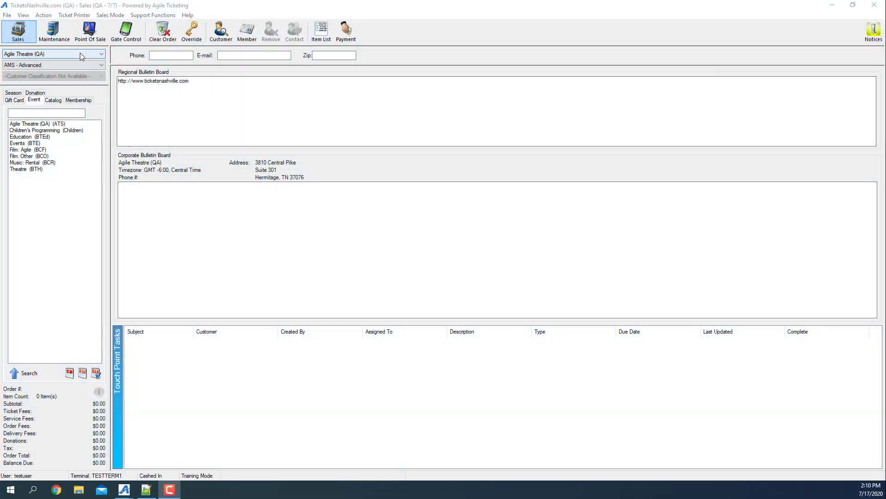
Launch Gate Control in full-screen kiosk mode, unlocking it with the keypad PIN
{"action": "left_click", "coordinate": [120, 33]}
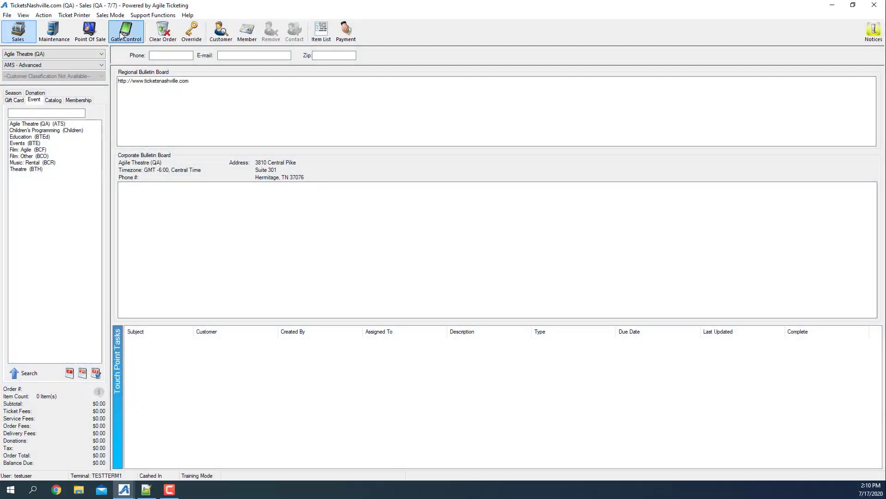
{"action": "left_click", "coordinate": [121, 33]}
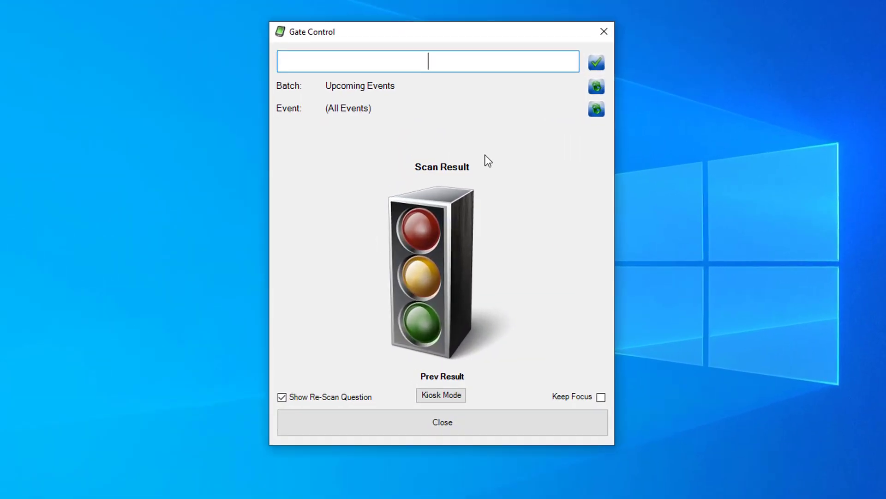
{"action": "left_click", "coordinate": [441, 396]}
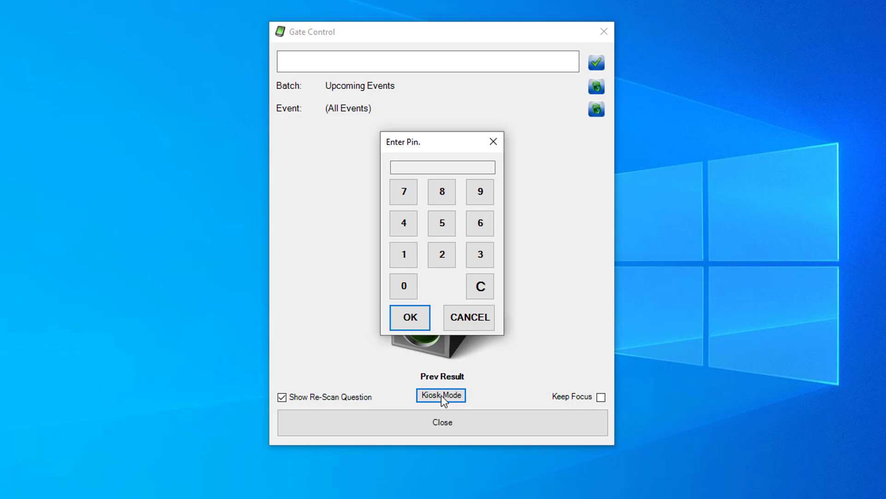
{"action": "left_click", "coordinate": [438, 255]}
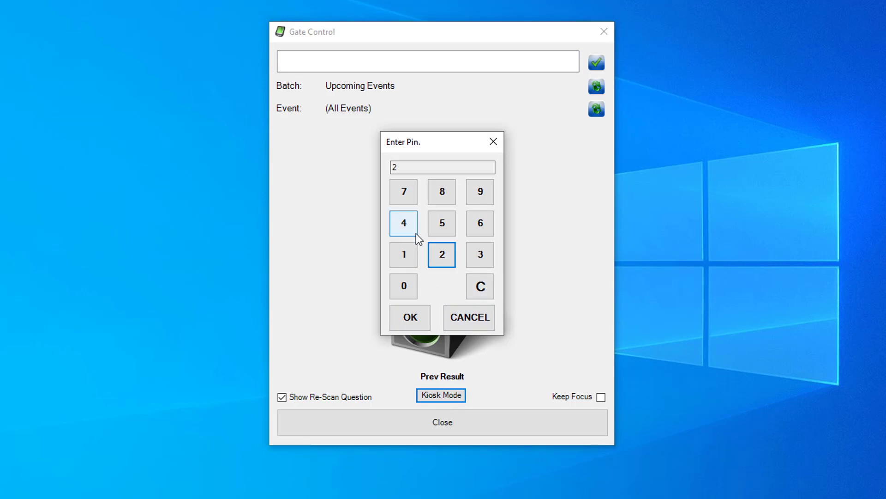
{"action": "left_click", "coordinate": [415, 233]}
{"action": "left_click", "coordinate": [470, 226]}
{"action": "left_click", "coordinate": [405, 287]}
{"action": "left_click", "coordinate": [403, 262]}
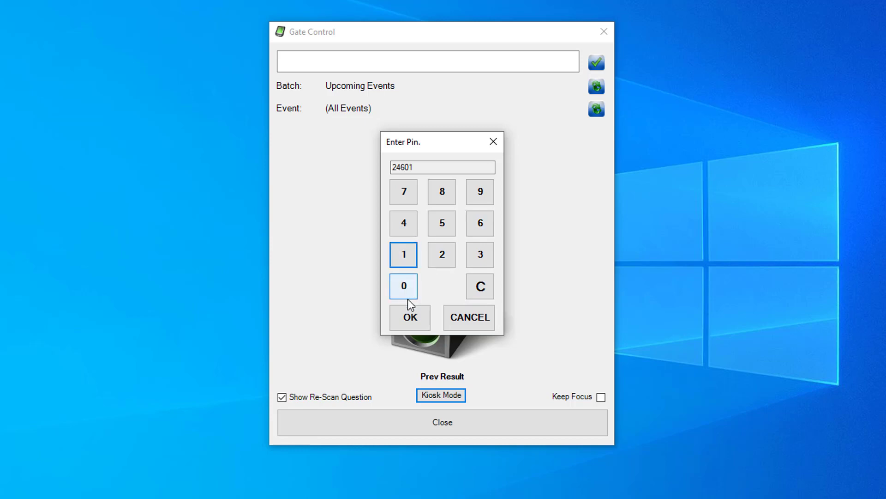
{"action": "left_click", "coordinate": [411, 317]}
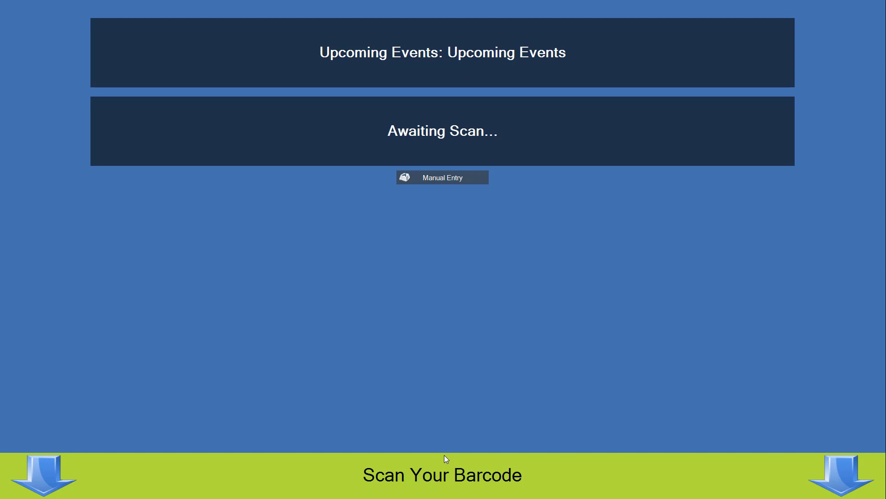
Scan a valid ticket barcode and a voided one, then open and cancel Manual Entry
{"action": "type", "text": "31877575270775"}
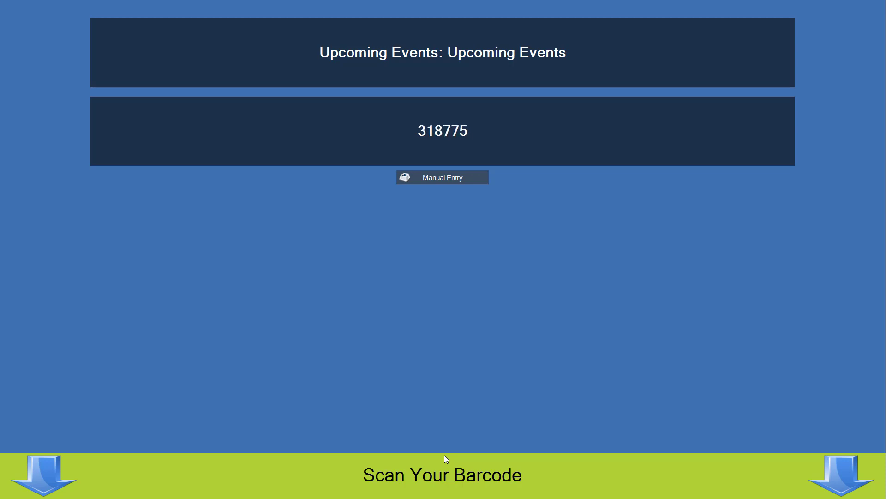
{"action": "key", "text": "Return"}
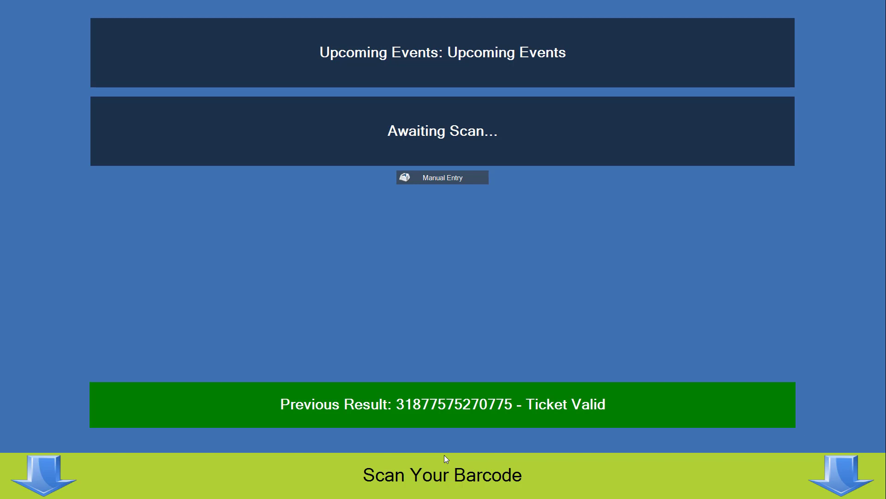
{"action": "type", "text": "80220925053684"}
{"action": "key", "text": "Return"}
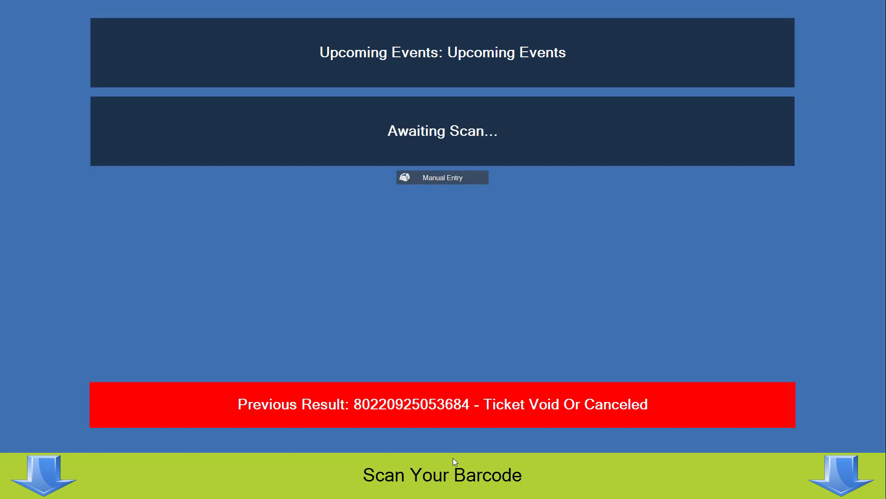
{"action": "left_click", "coordinate": [442, 178]}
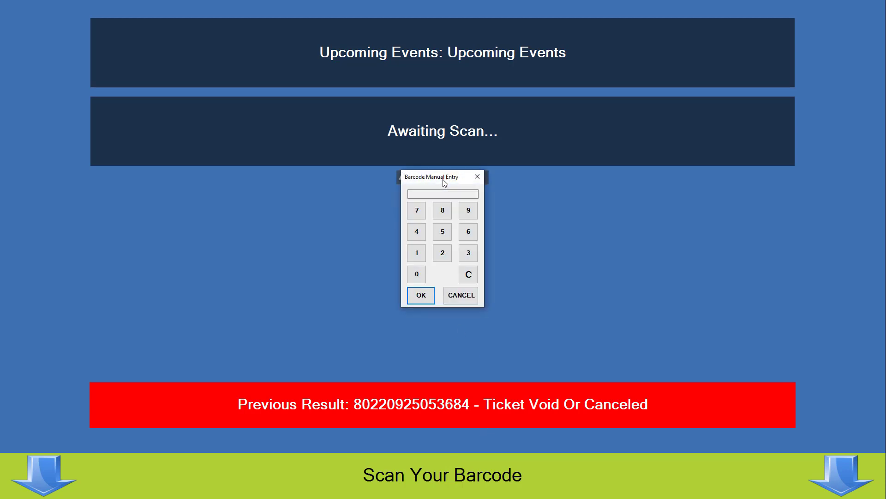
{"action": "left_click", "coordinate": [459, 297]}
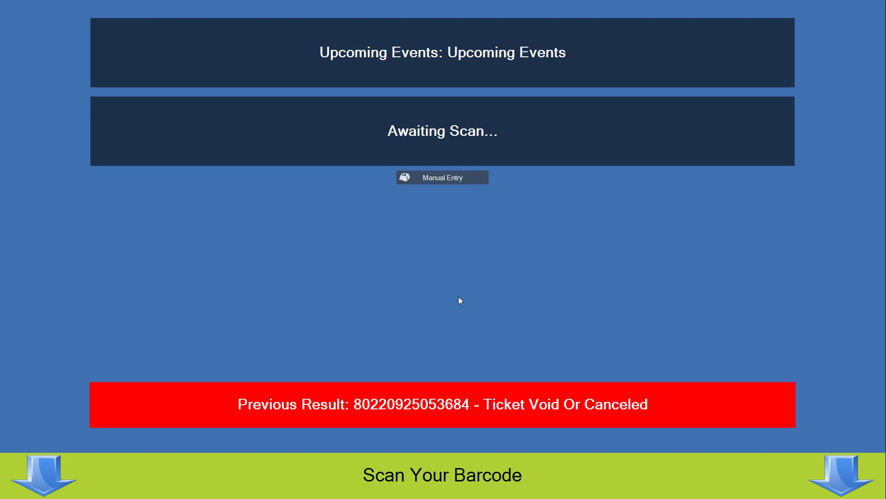